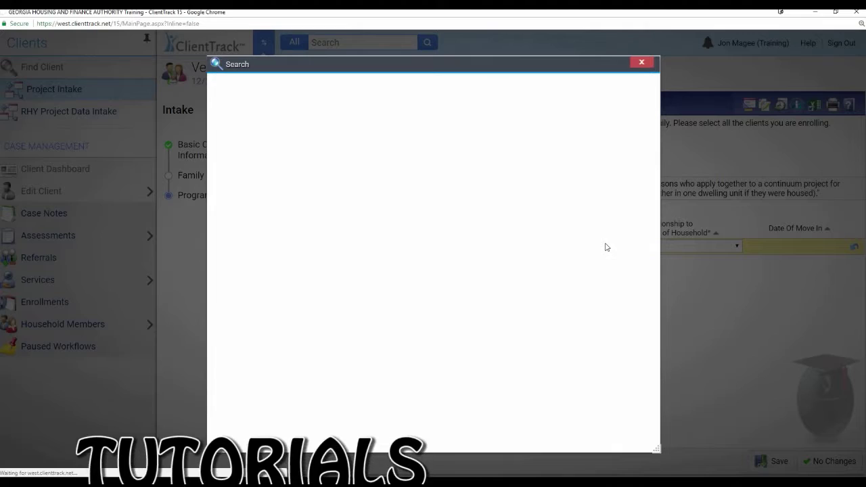
Step: Search for case managers in My Training Organization with the name criterion left blank
key("BackSpace")
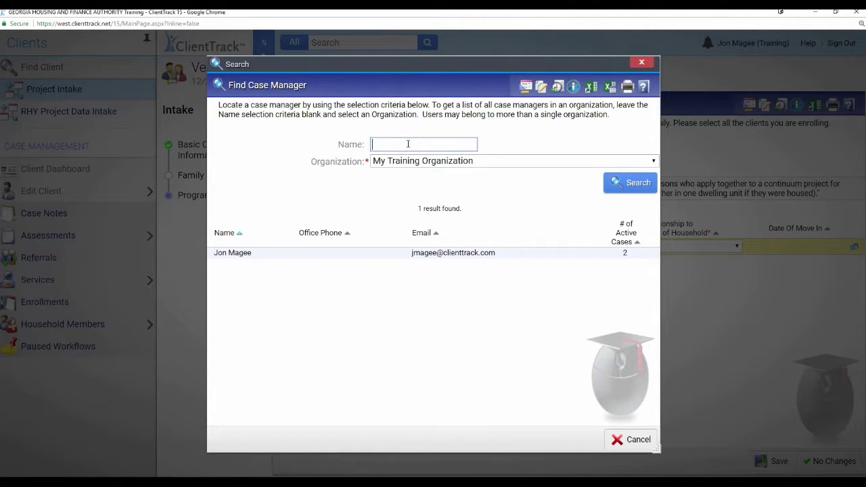
left_click(616, 190)
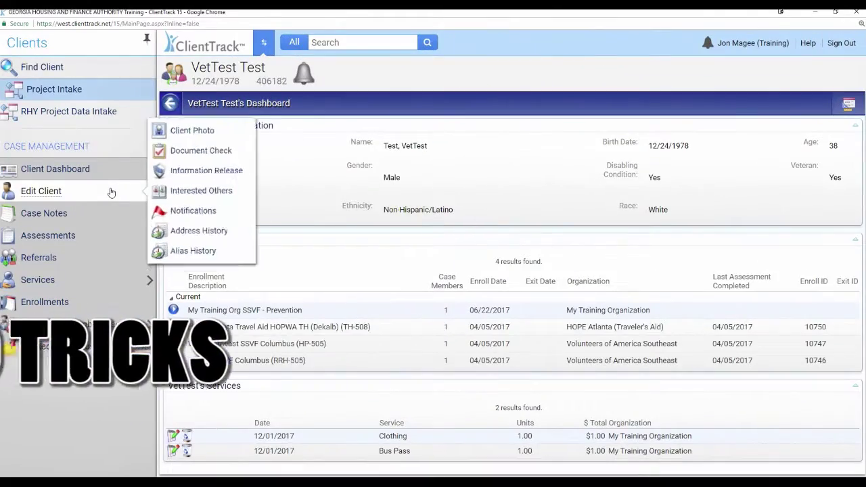
Step: Switch from the Clients workspace to the Home workspace
left_click(264, 43)
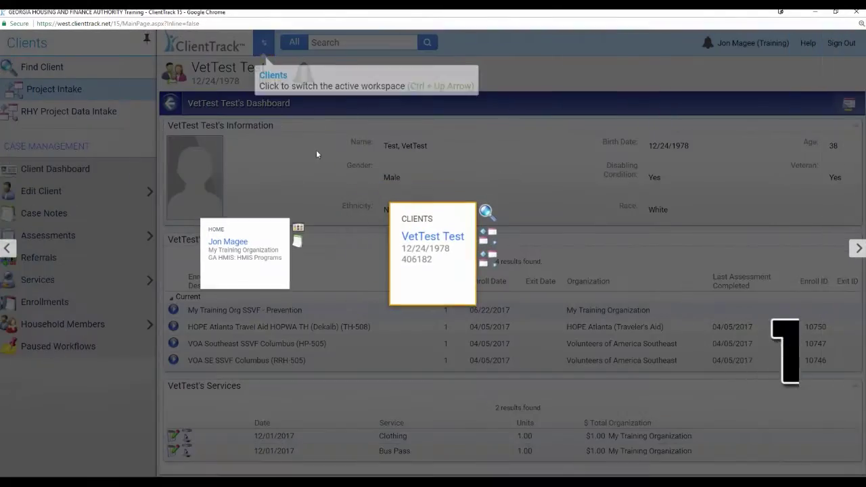
left_click(254, 250)
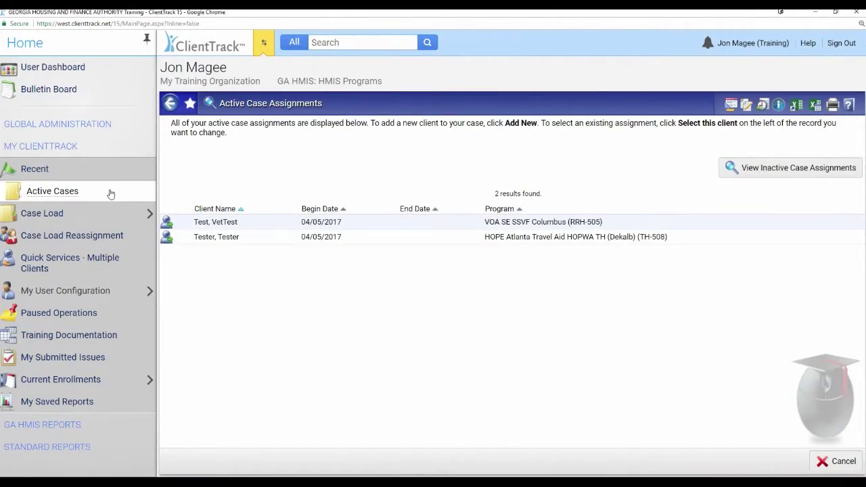
left_click(263, 43)
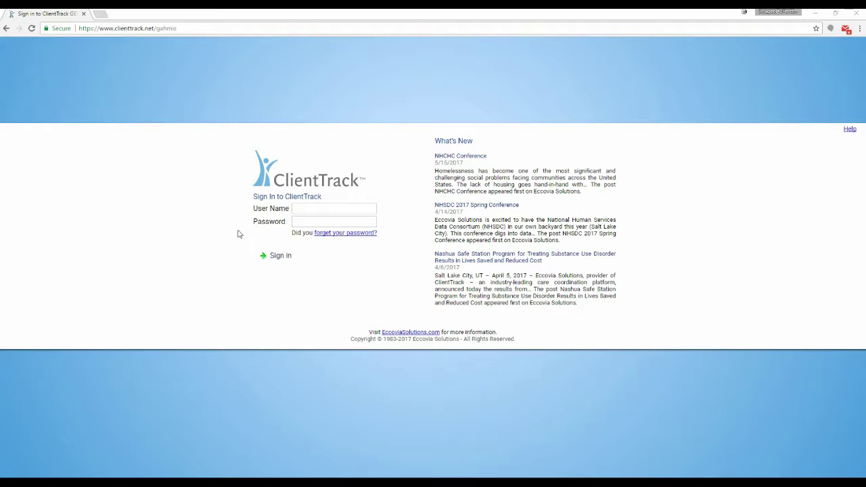
Step: Sign in to ClientTrack with the account's user name and password
left_click(316, 212)
type("test@test.com")
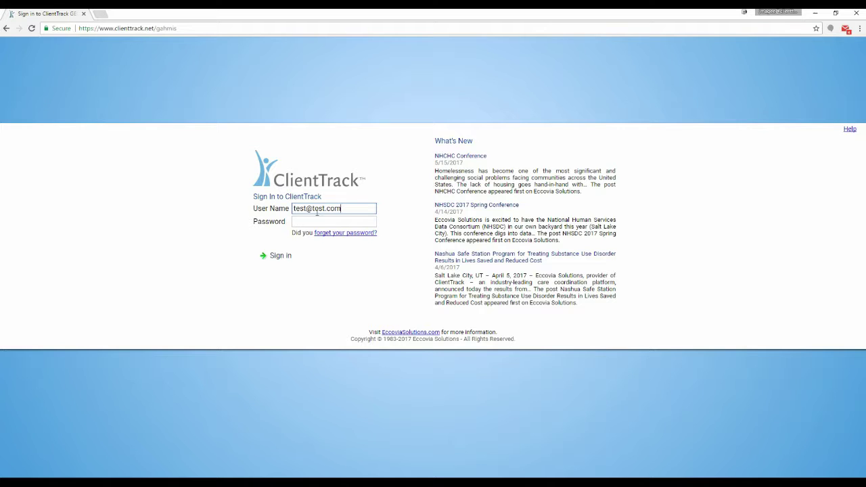
left_click(310, 221)
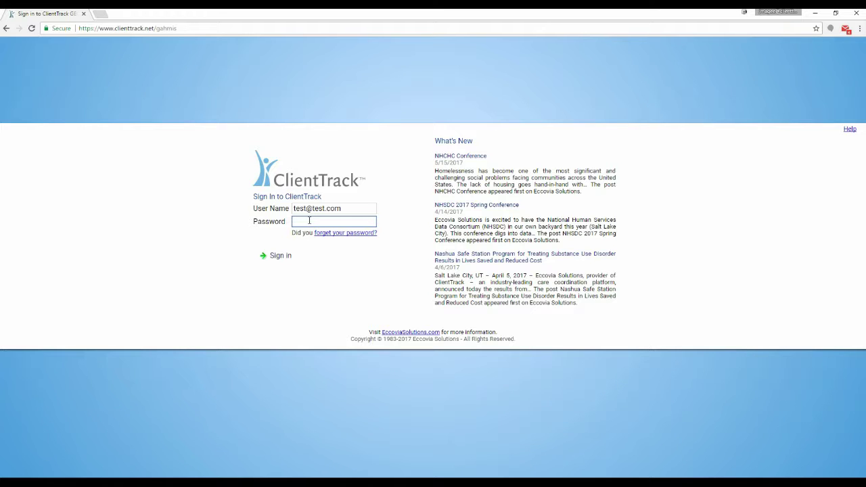
type("•••••••")
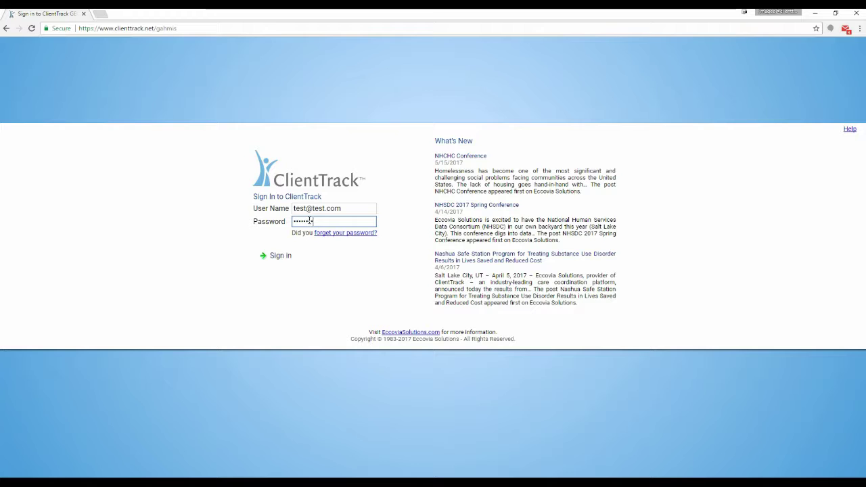
type("••")
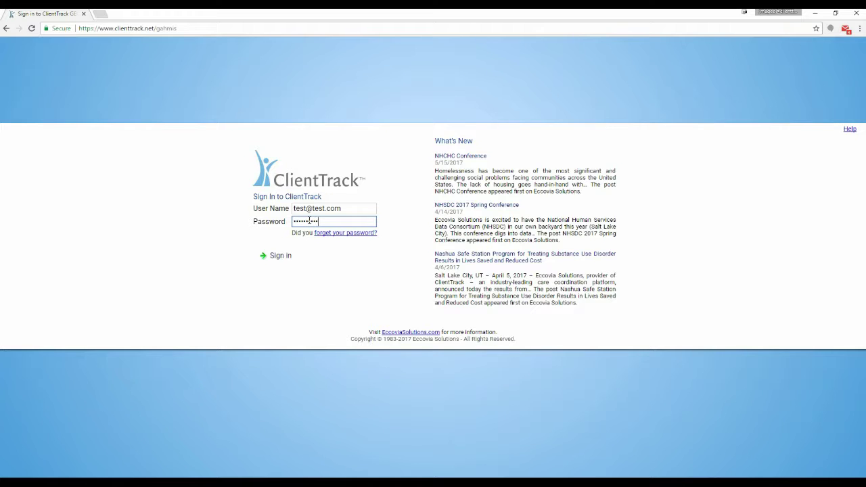
left_click(288, 260)
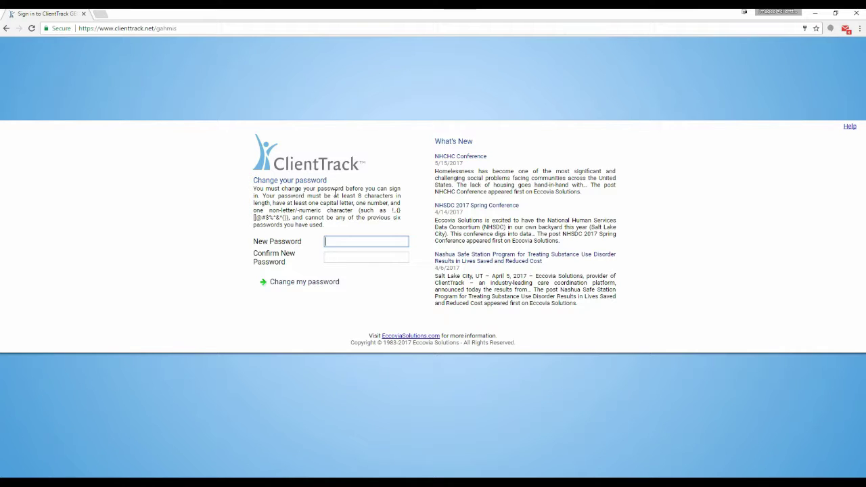
Step: Enter and confirm a new account password that meets the listed length, capital, number and symbol rules, and submit the change
left_click(332, 196)
left_click_drag(332, 195, 392, 196)
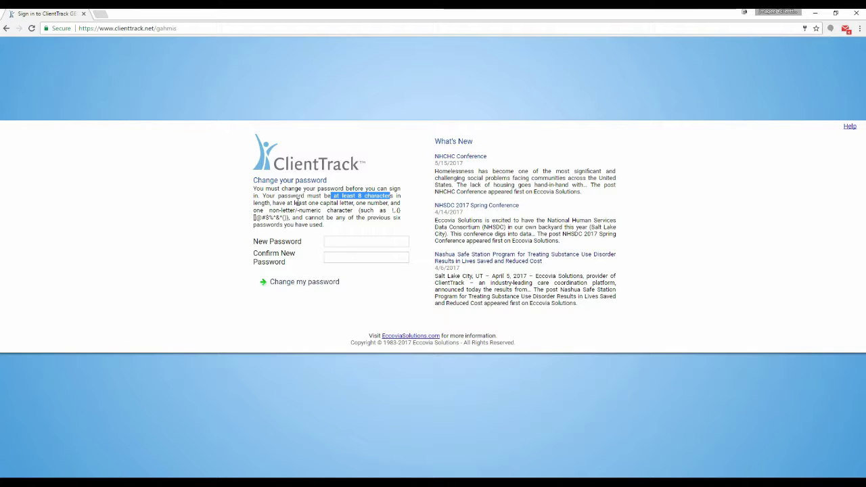
left_click_drag(296, 202, 387, 203)
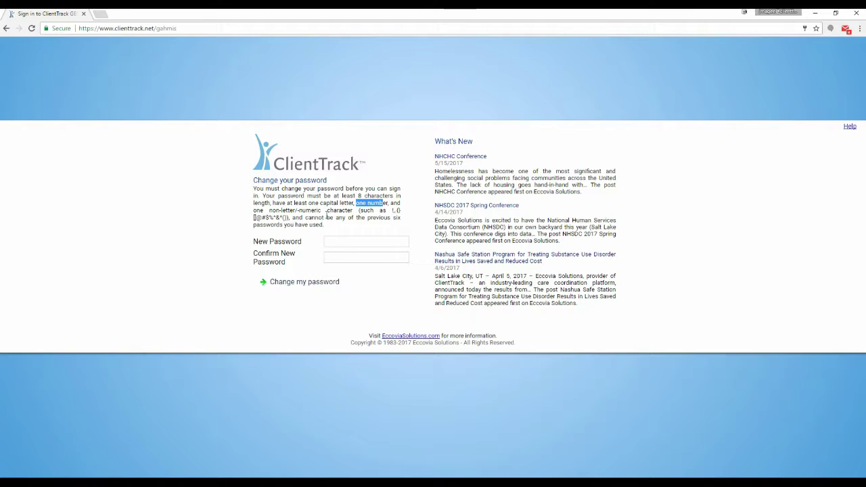
left_click_drag(276, 210, 308, 211)
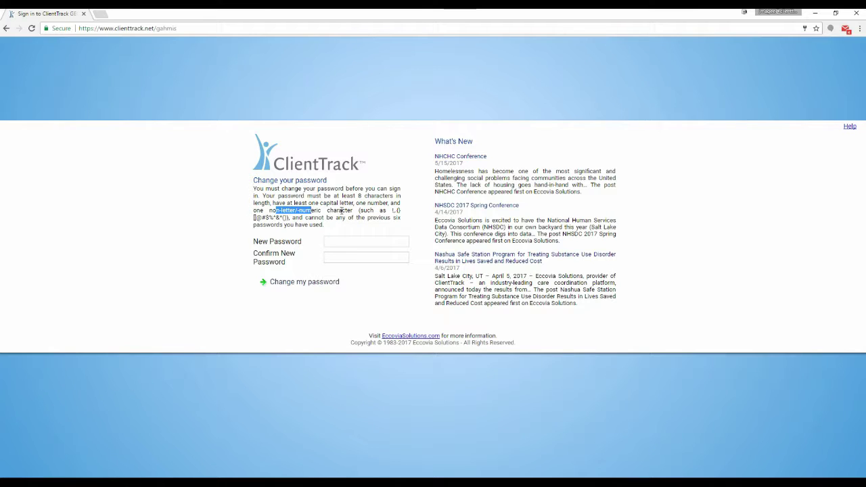
left_click(344, 245)
type("••••••••••")
key("Tab")
type("••••••••••")
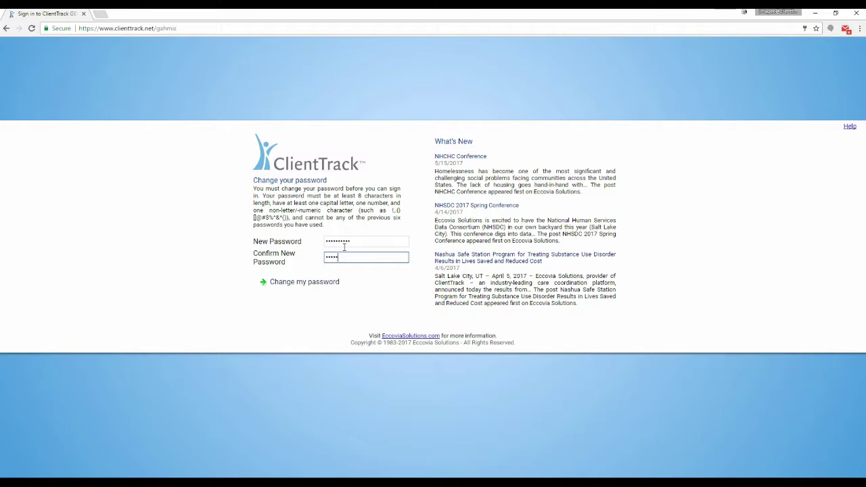
type("•")
left_click(316, 286)
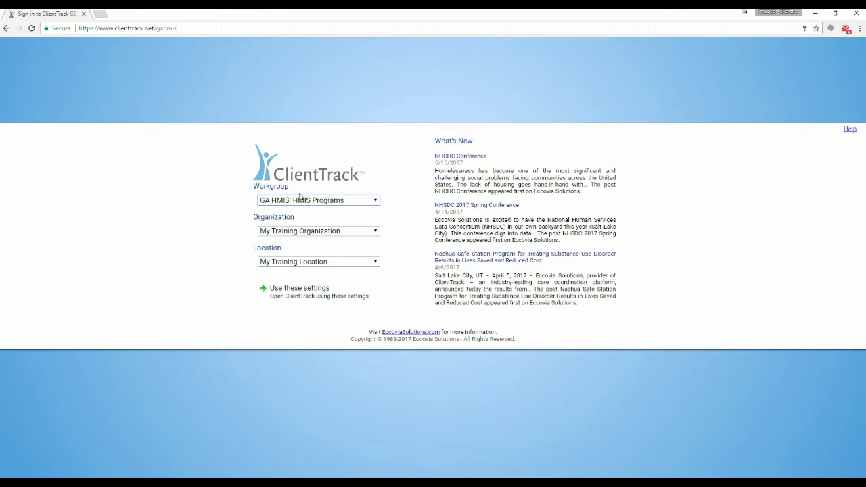
Step: Examine the workgroup and organization choices offered for this sign-in
left_click(361, 202)
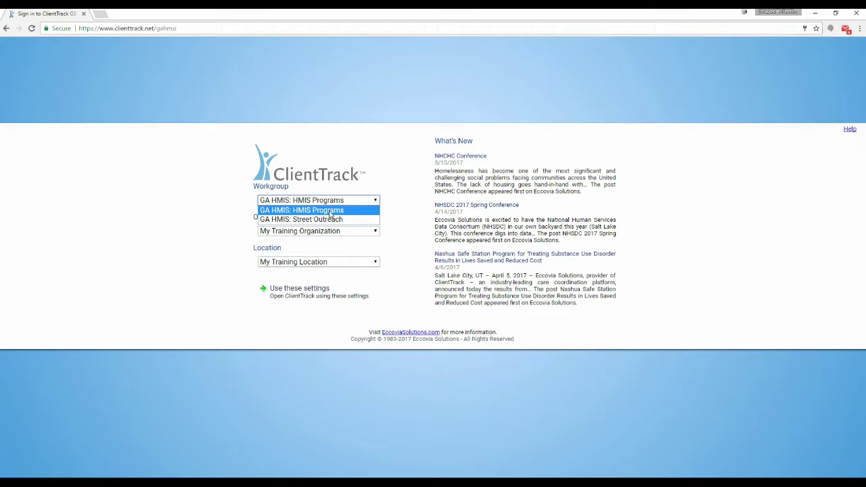
left_click(398, 203)
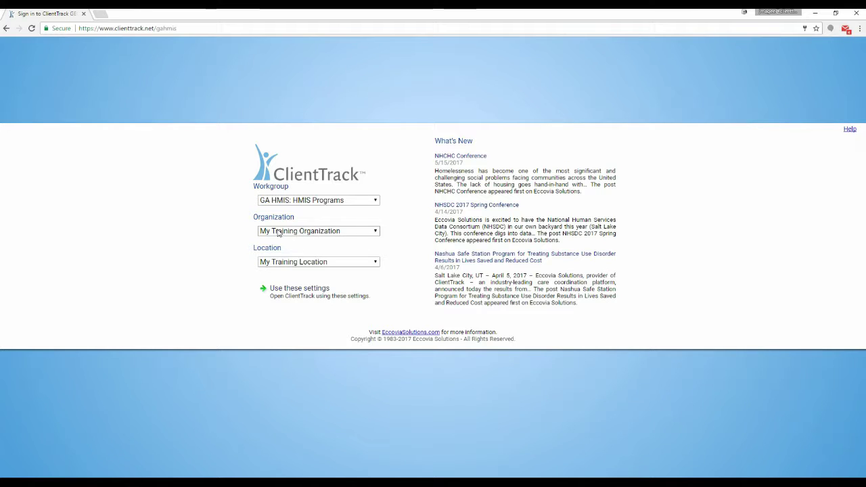
left_click(311, 232)
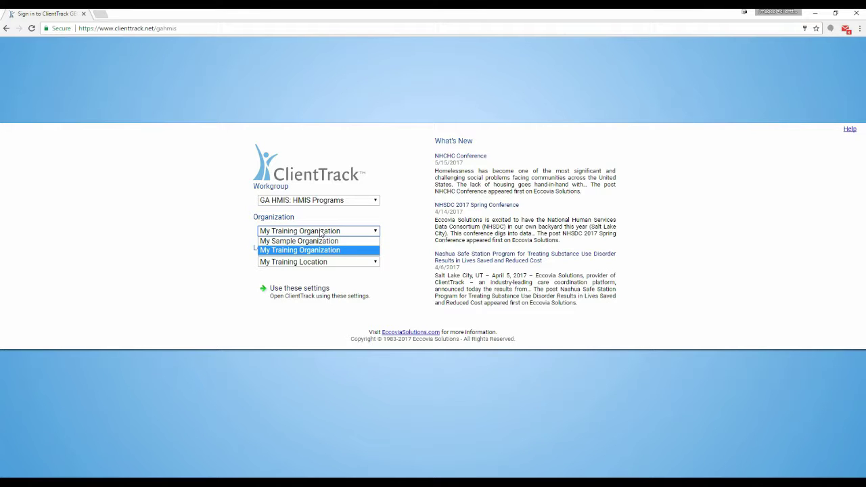
left_click(398, 229)
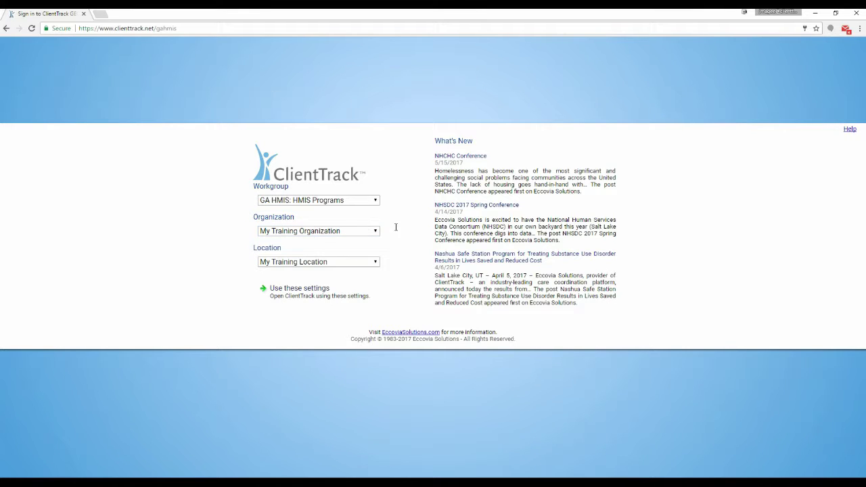
left_click(343, 234)
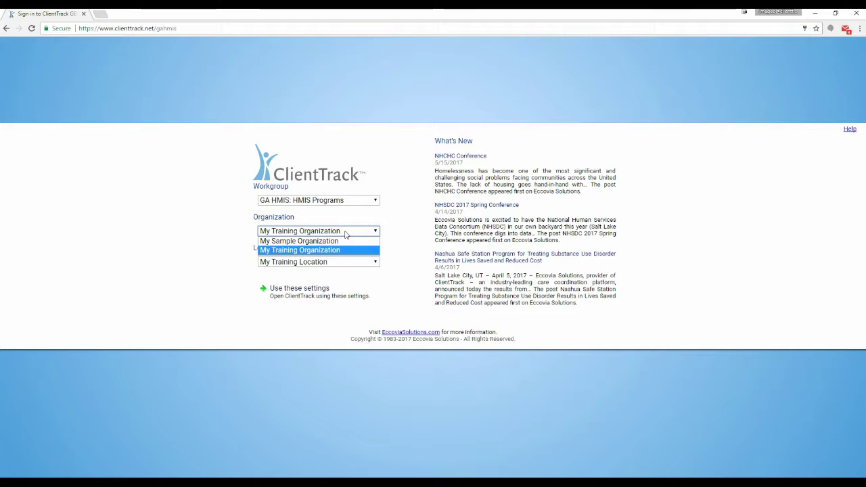
left_click(395, 232)
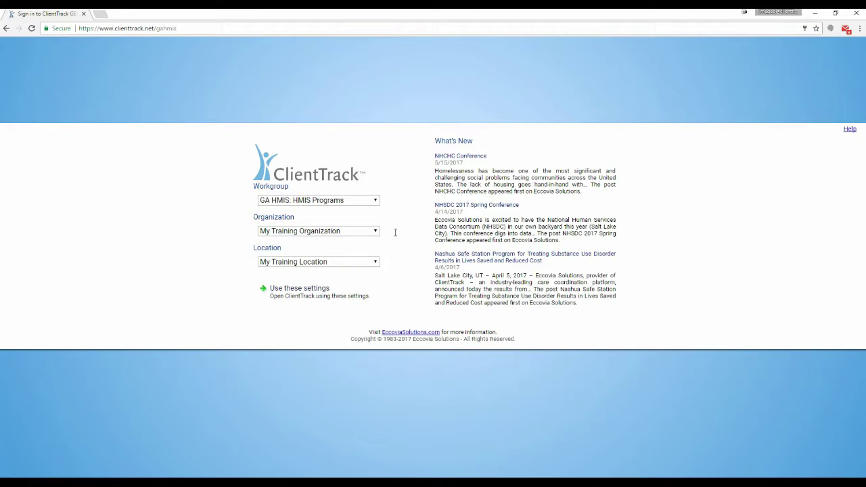
left_click(366, 235)
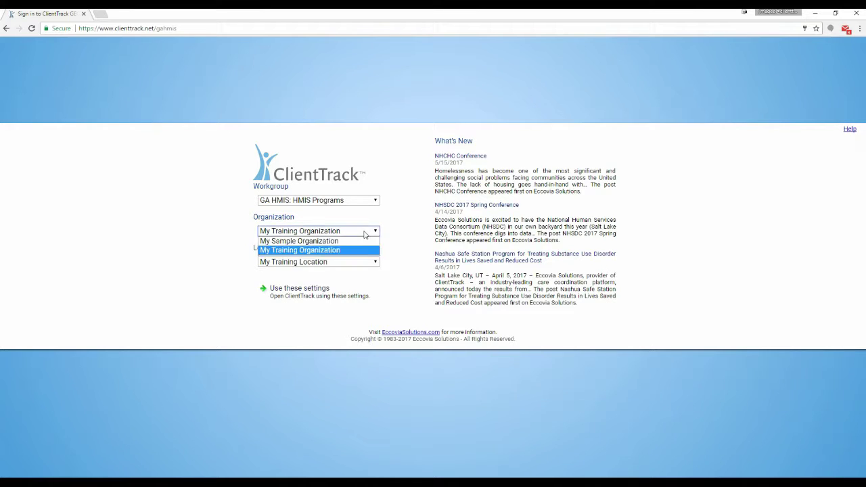
left_click(403, 229)
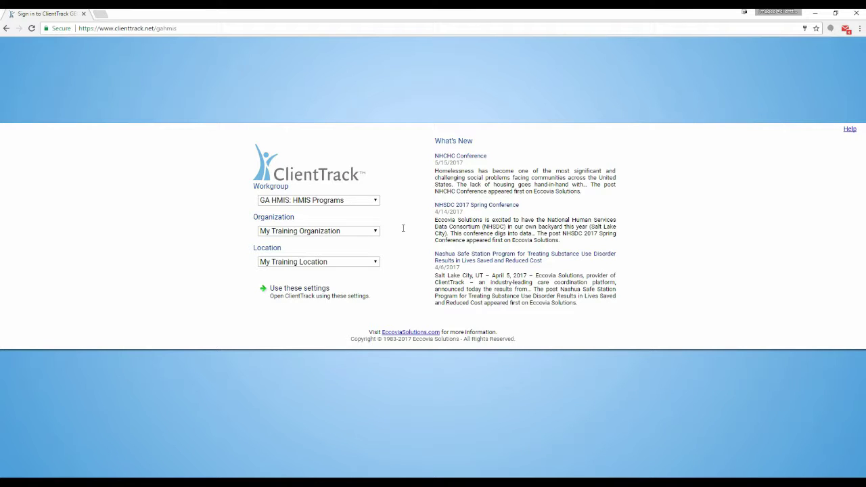
left_click(360, 231)
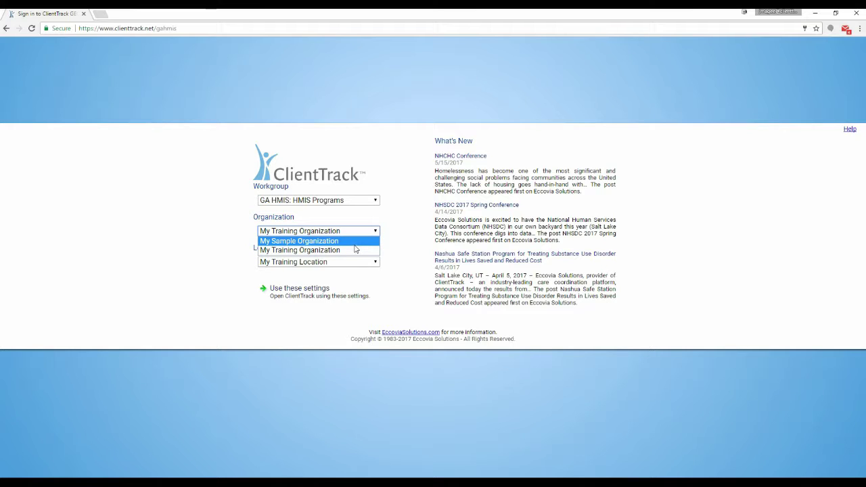
left_click(406, 235)
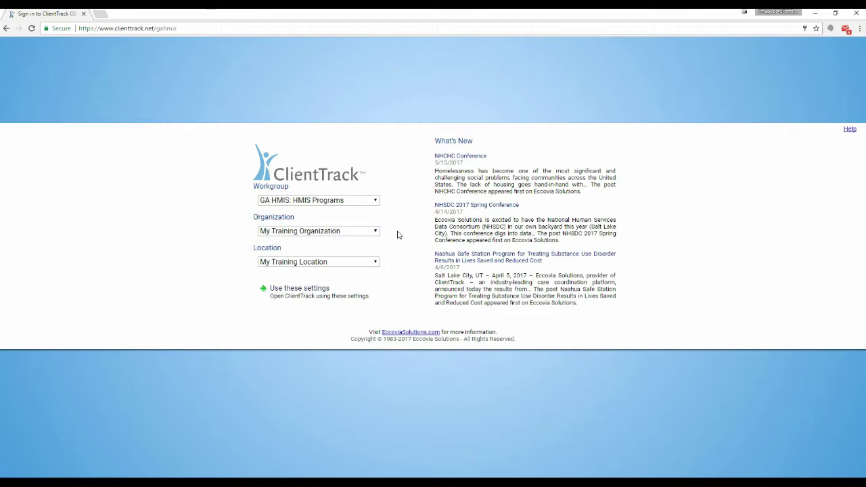
Step: Choose My Training Organization as the organization and open ClientTrack with these settings
left_click(339, 233)
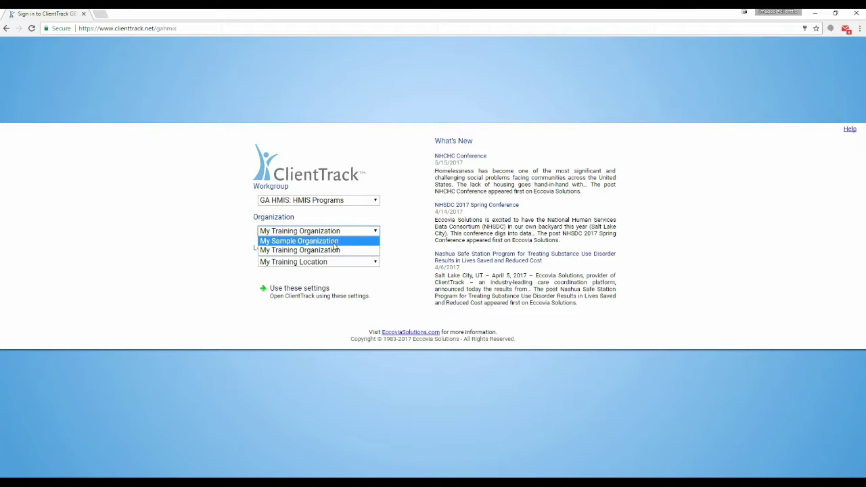
left_click(335, 250)
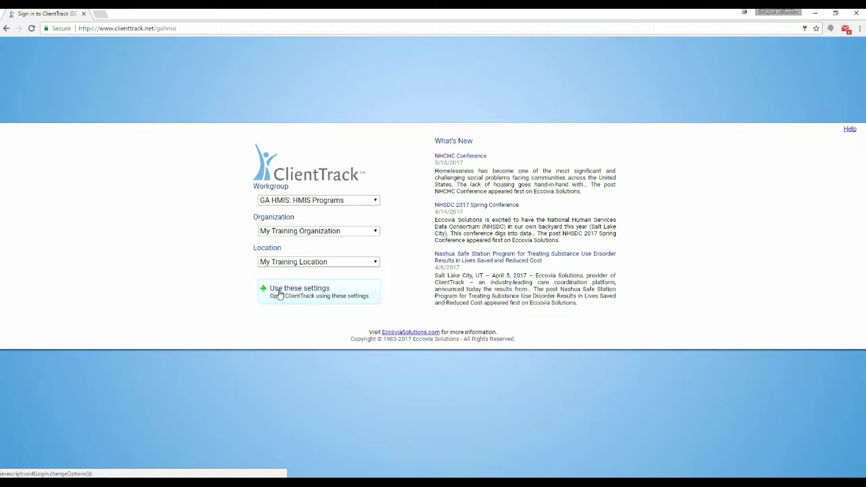
left_click(313, 296)
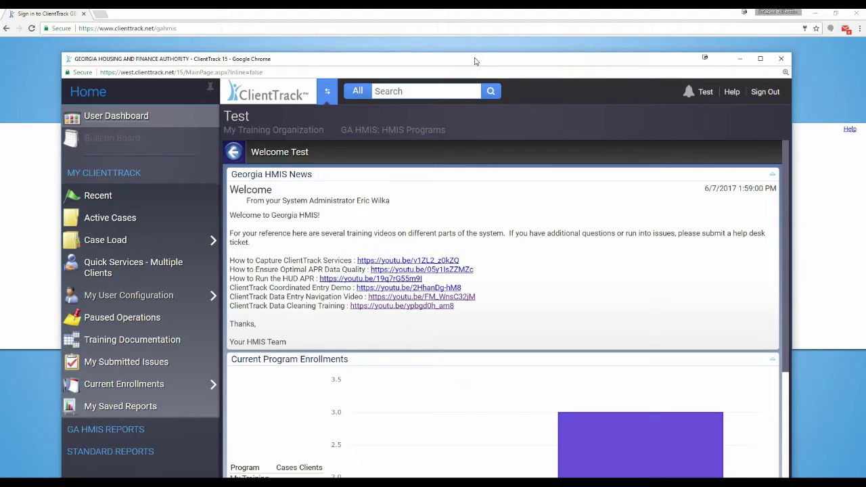
Step: Move the ClientTrack window aside to view the sign-in page behind it, and bring it back maximized
left_click_drag(475, 61, 463, 362)
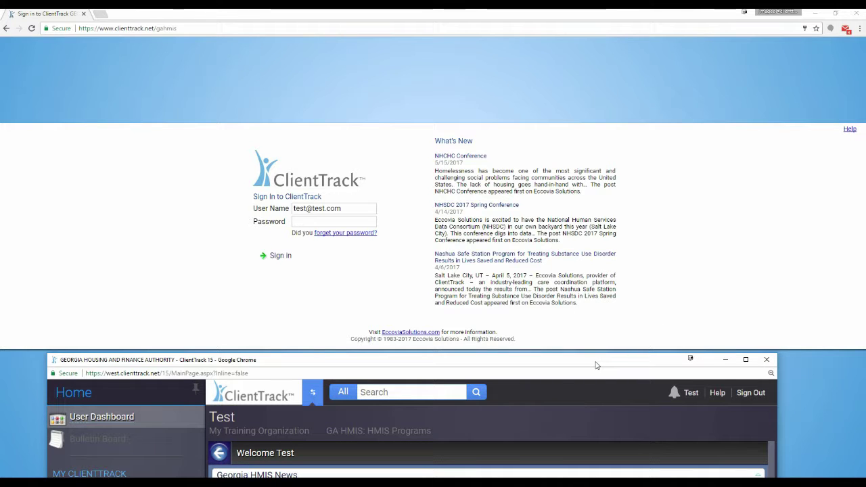
left_click_drag(596, 366, 608, 70)
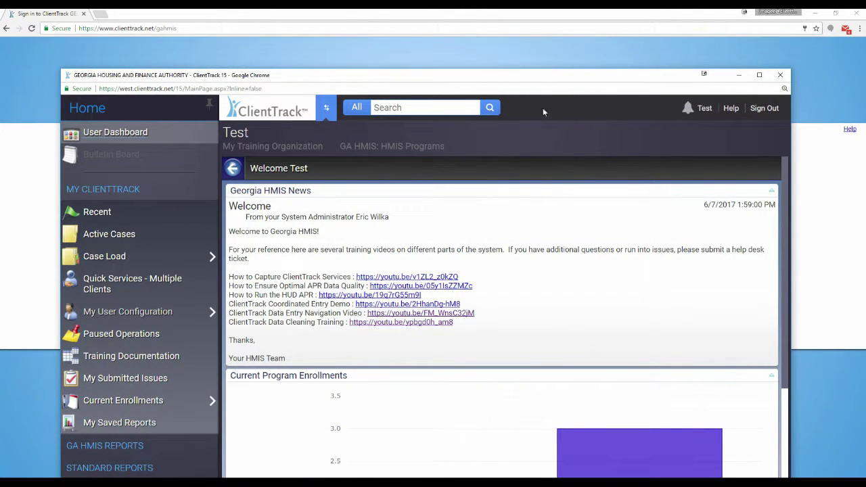
left_click_drag(528, 82, 536, 66)
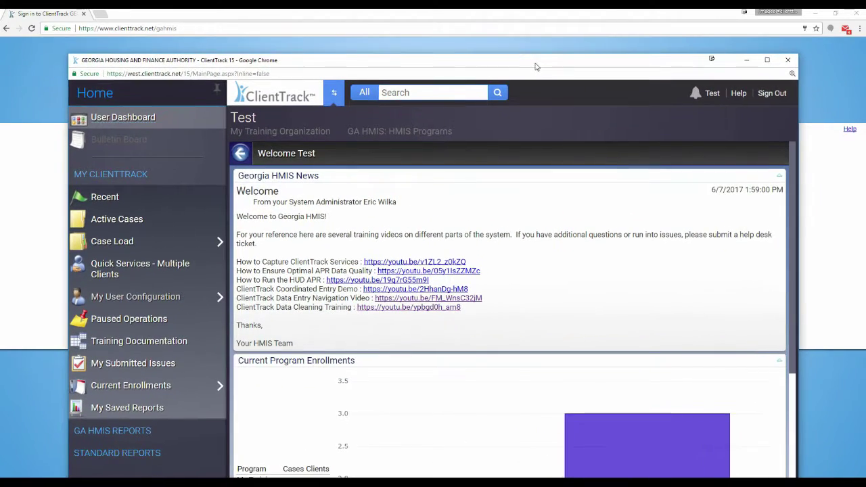
left_click(768, 60)
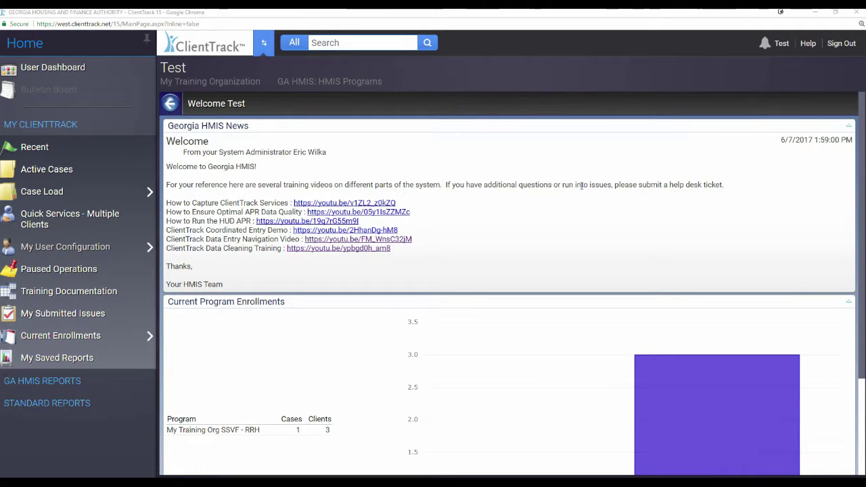
Step: Open the account recovery information from the password change form in the signed-in user's account settings
mouse_move(783, 51)
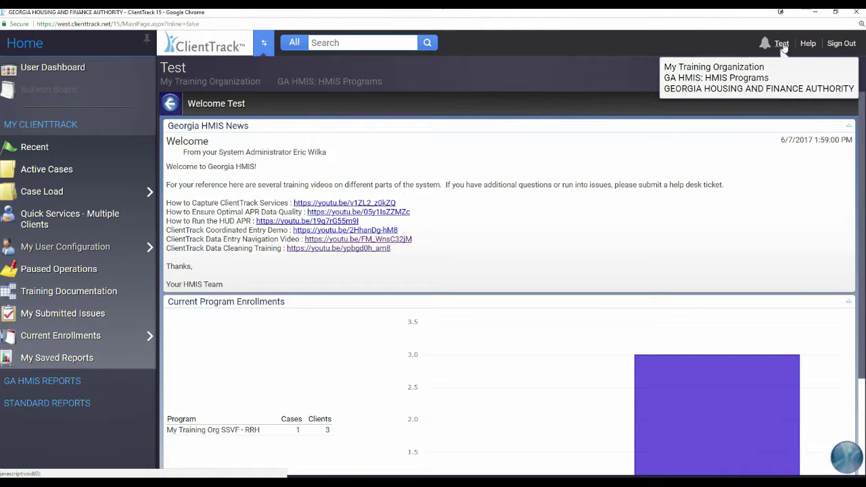
left_click(781, 45)
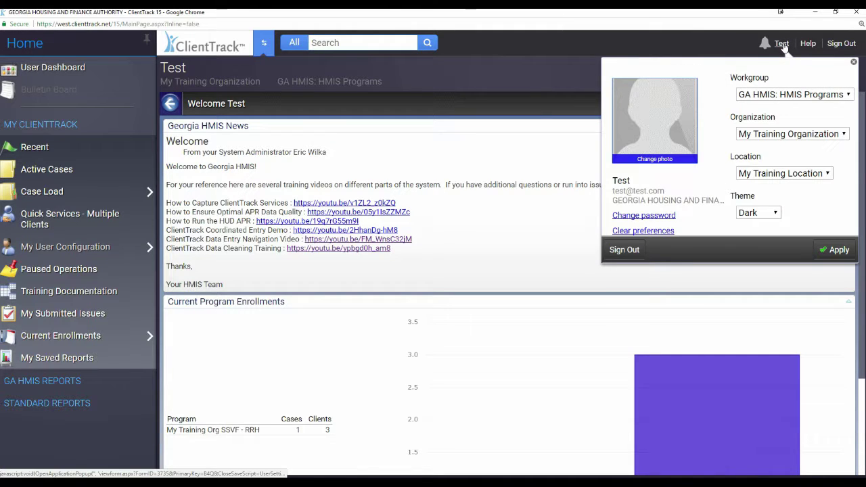
left_click(649, 216)
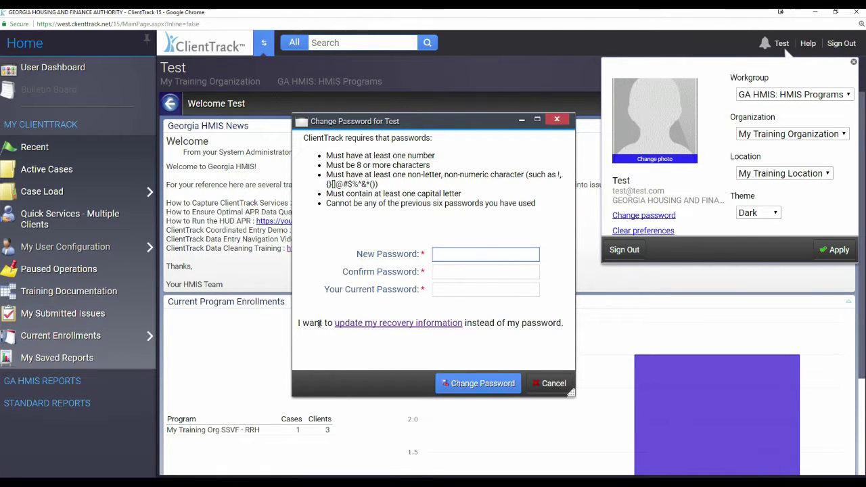
left_click(406, 325)
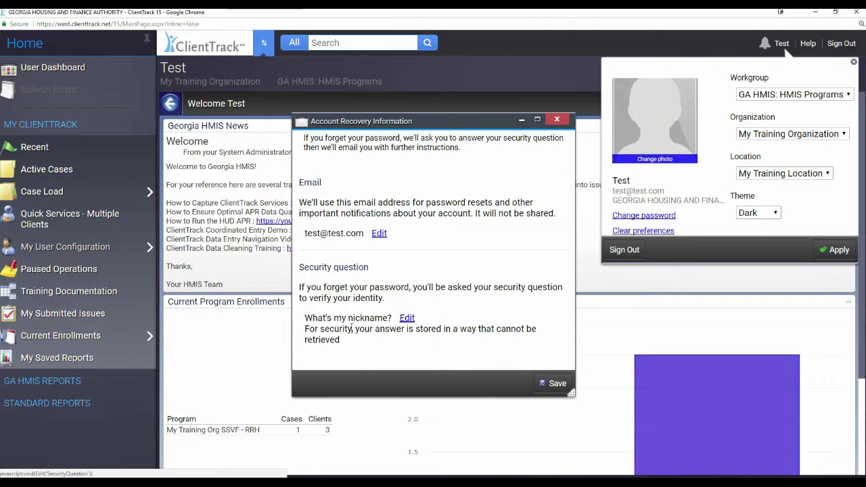
Step: Open the security question and its answer for editing, and check the forgotten-password link on the ClientTrack sign-in page
left_click_drag(306, 317, 395, 317)
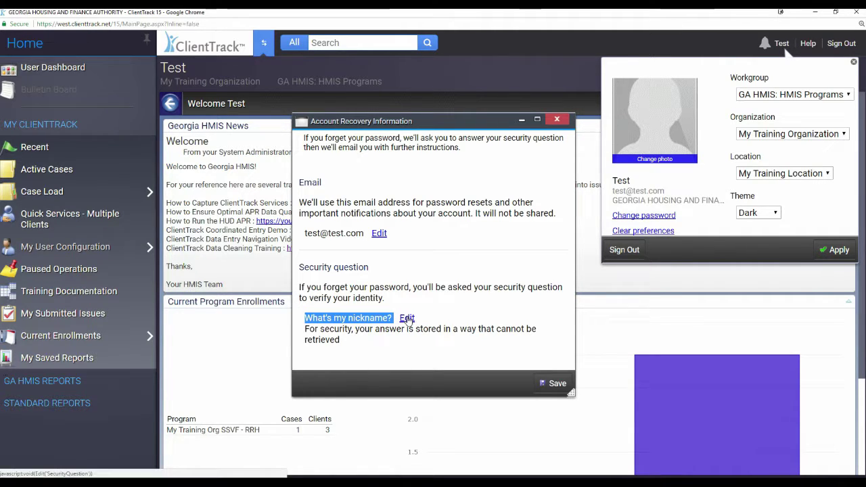
left_click(406, 318)
left_click_drag(414, 321, 306, 320)
scroll(468, 312, "down", 2)
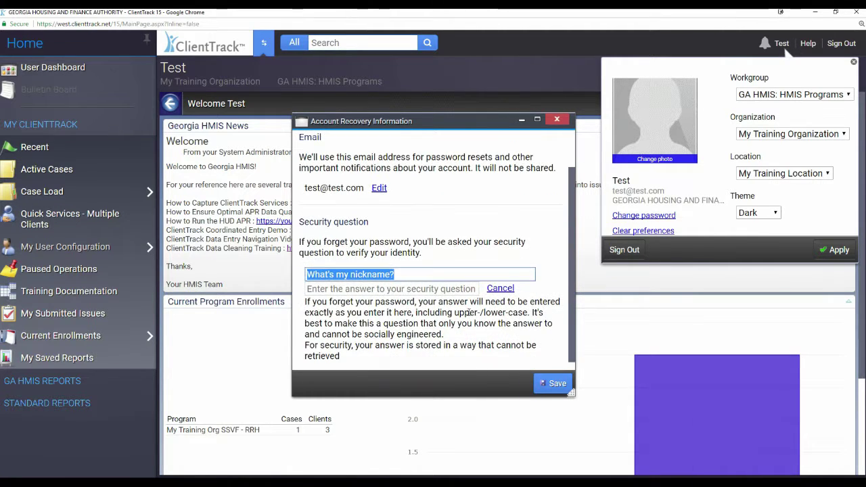
left_click(390, 289)
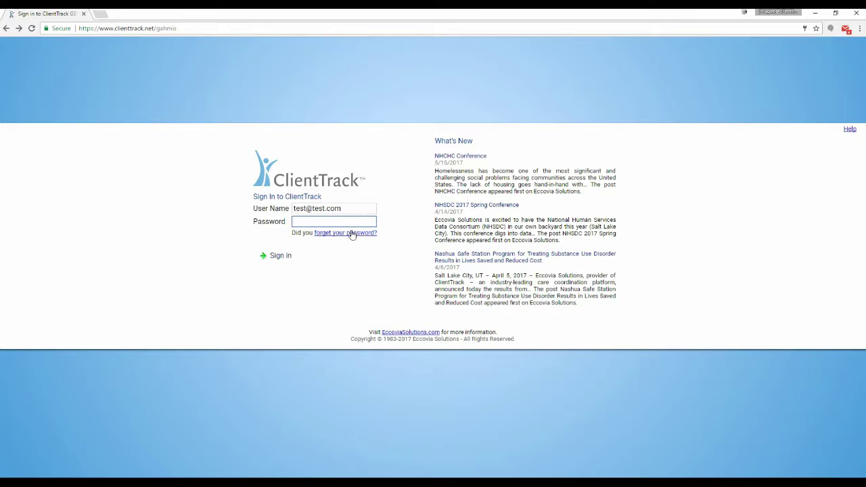
left_click(340, 235)
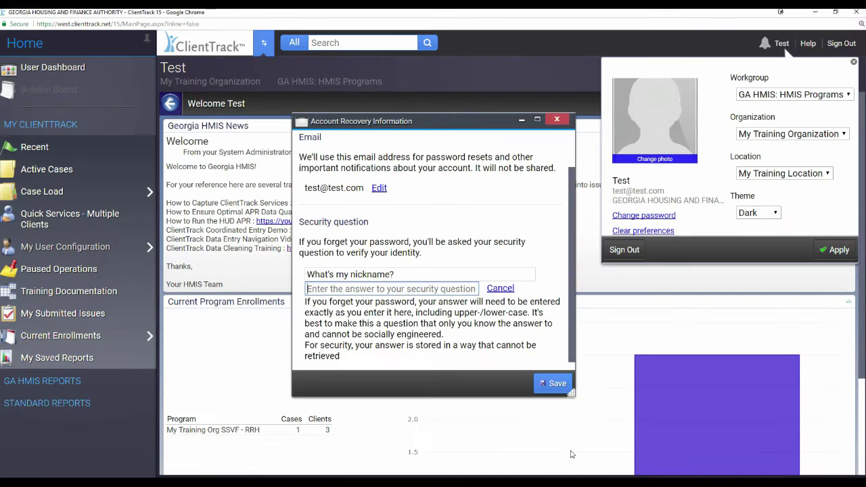
Step: Close the account recovery information, the user settings and the password change form without saving
left_click(557, 119)
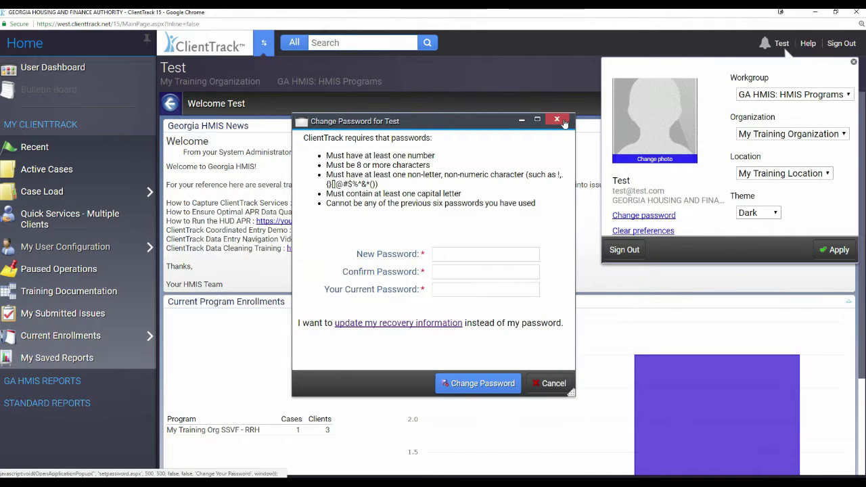
left_click(855, 62)
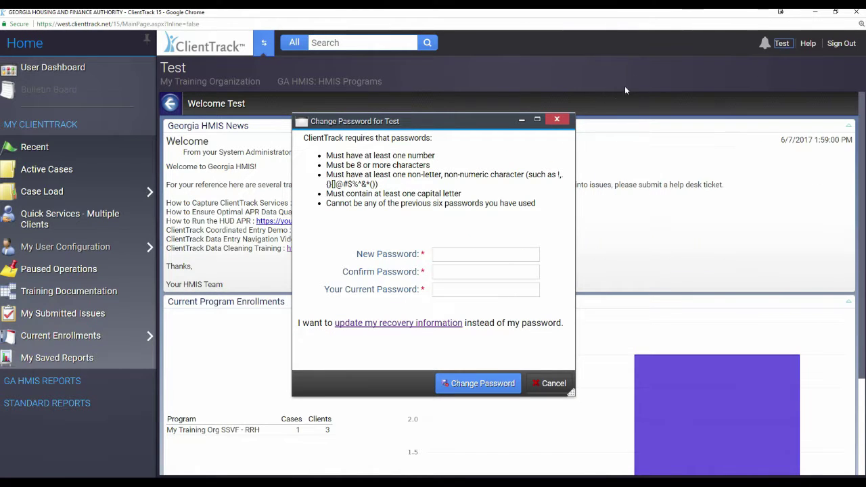
left_click(561, 121)
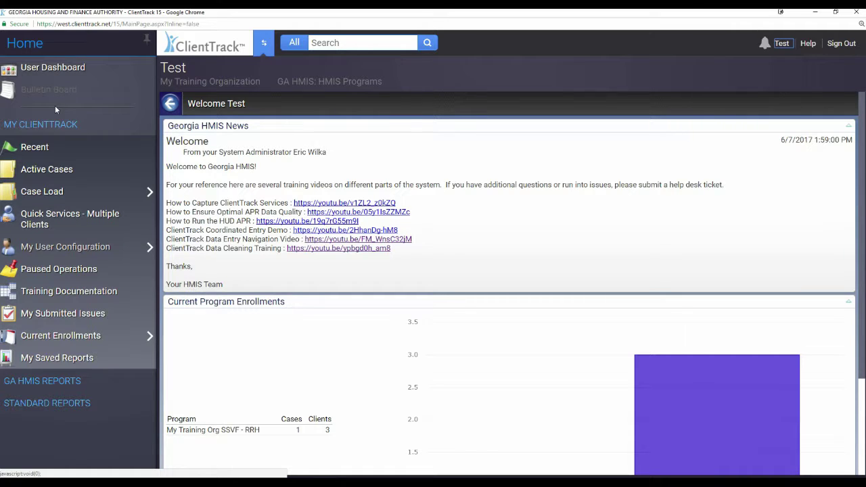
Step: Examine the entries under Standard Reports, My ClientTrack and GA HMIS Reports, including the HUD/HMIS Reports list
left_click(61, 382)
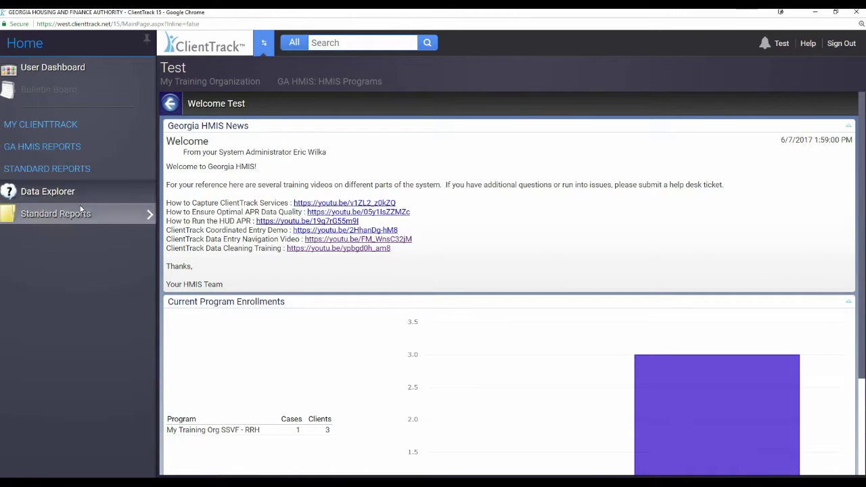
left_click(80, 125)
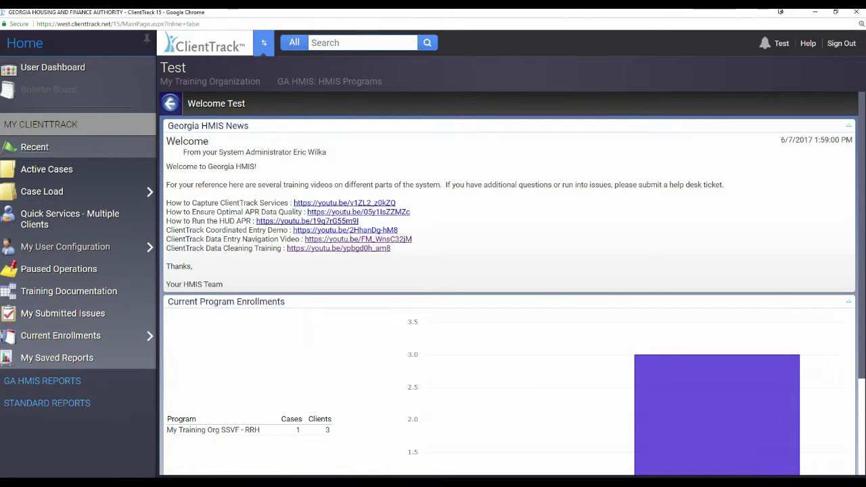
left_click(58, 381)
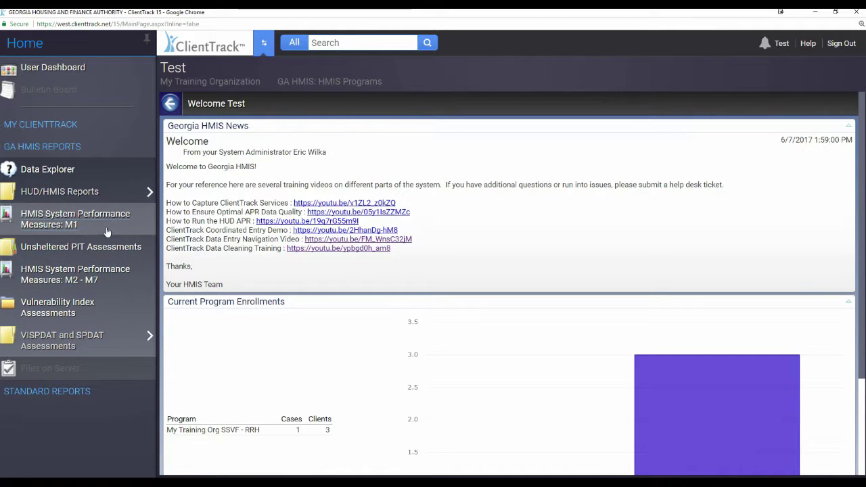
left_click(133, 192)
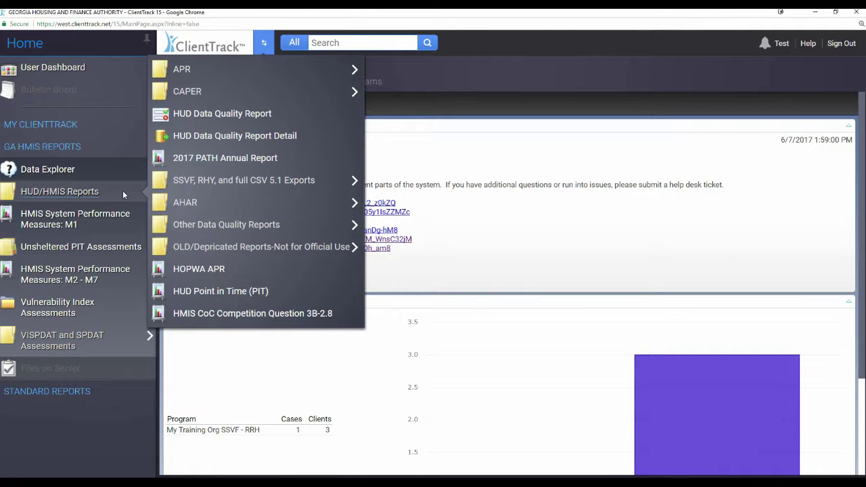
mouse_move(284, 87)
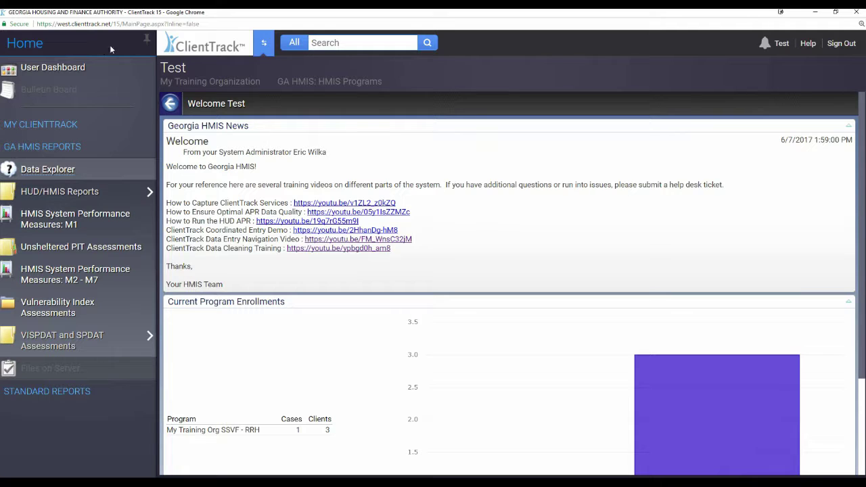
Step: Switch to the Clients workspace to view the current client's dashboard, and return to the Home workspace
left_click(263, 44)
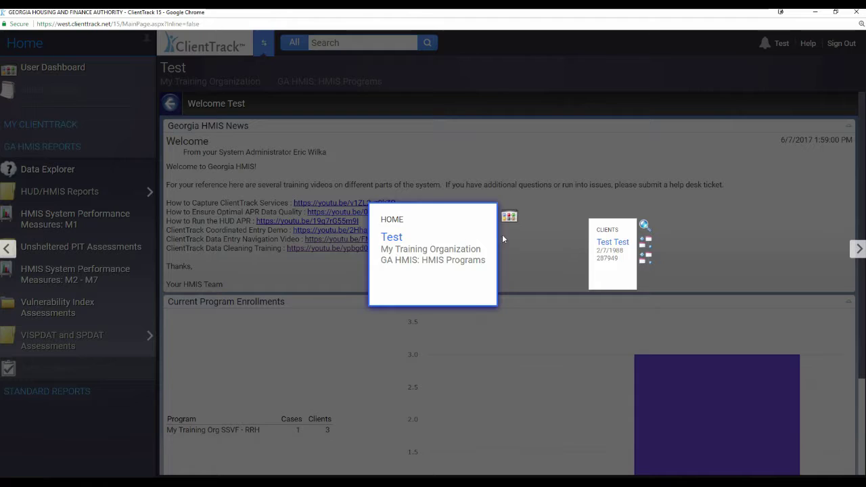
left_click(613, 241)
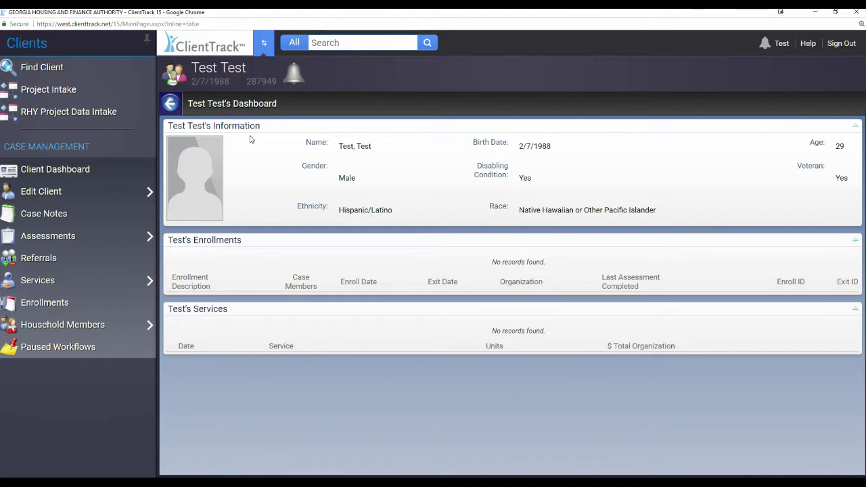
left_click(268, 45)
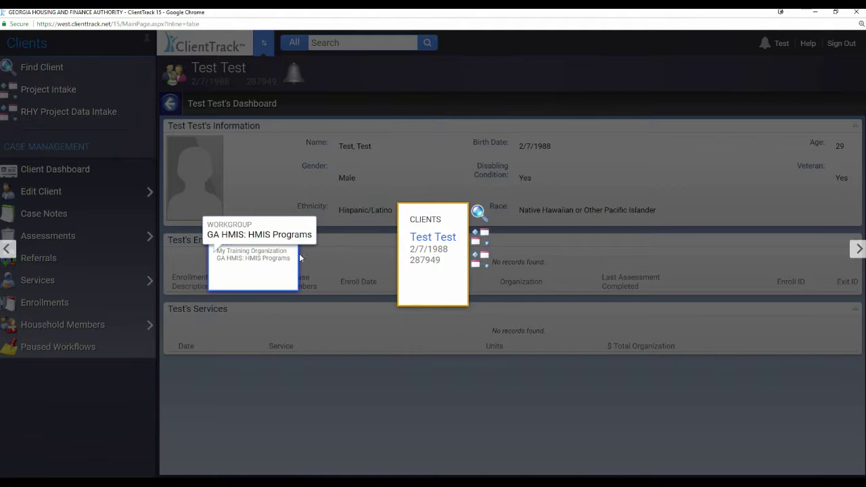
left_click(254, 260)
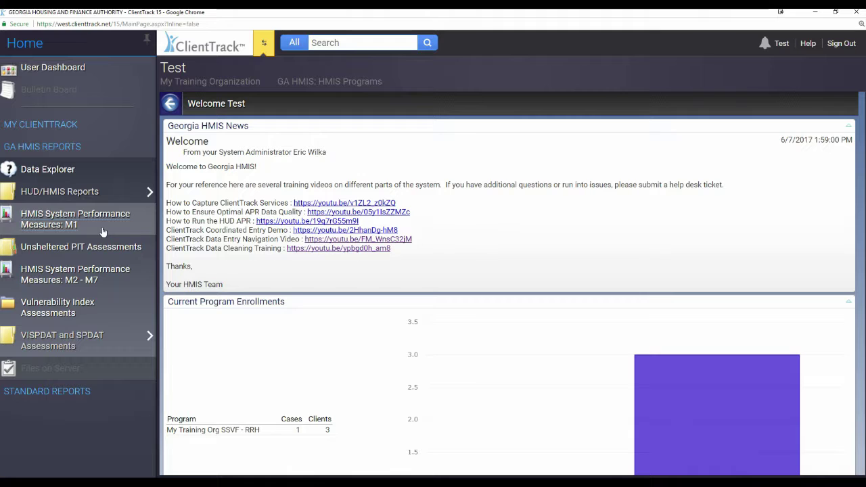
Step: Switch from Home to Clients again, reselect the Clients card in the workspace switcher, and go back to Home
left_click(264, 42)
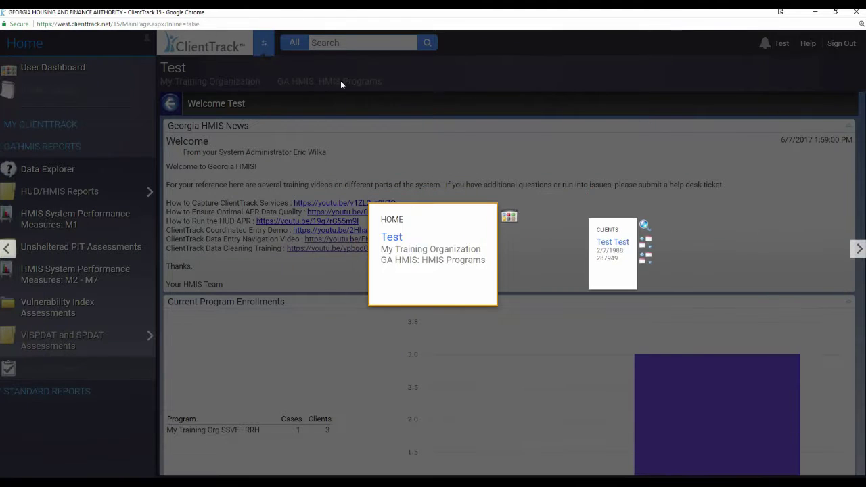
left_click(612, 243)
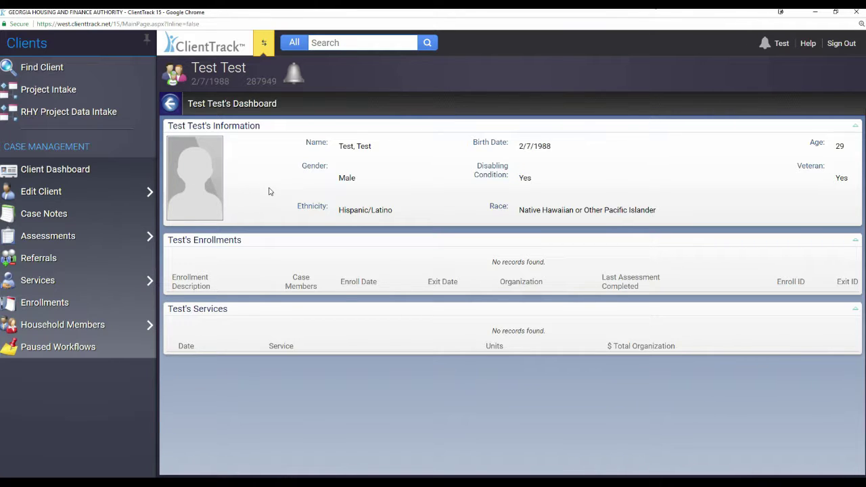
left_click(265, 46)
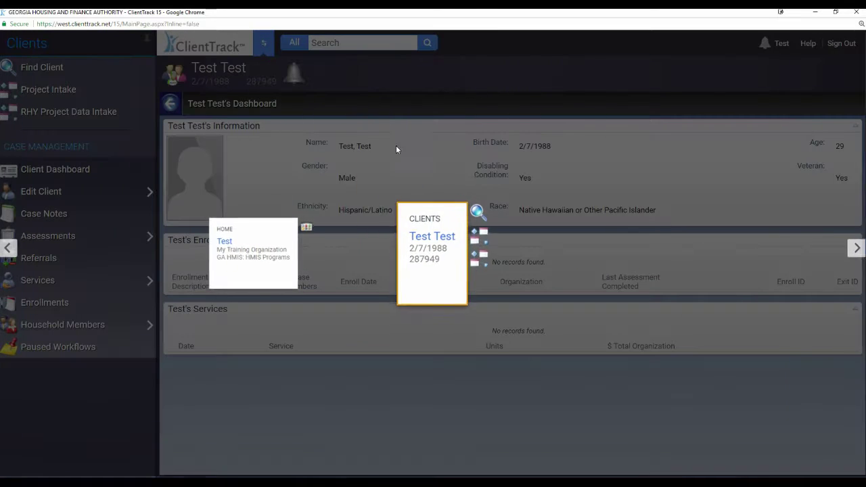
left_click(446, 269)
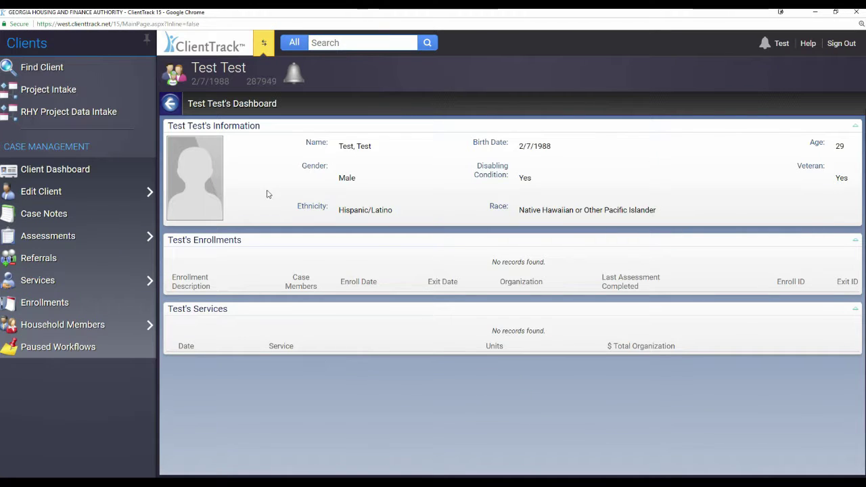
left_click(267, 46)
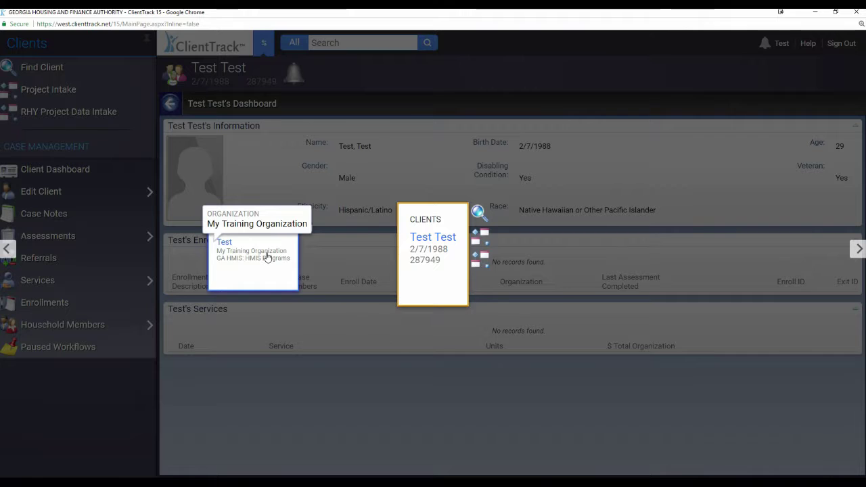
left_click(270, 255)
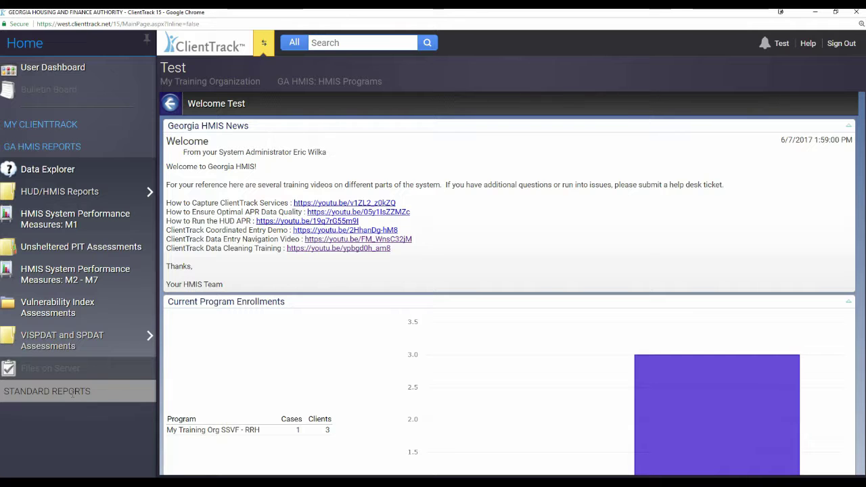
Step: Expand My ClientTrack and review the User Dashboard's news, current program enrollments and case assignments
left_click(77, 126)
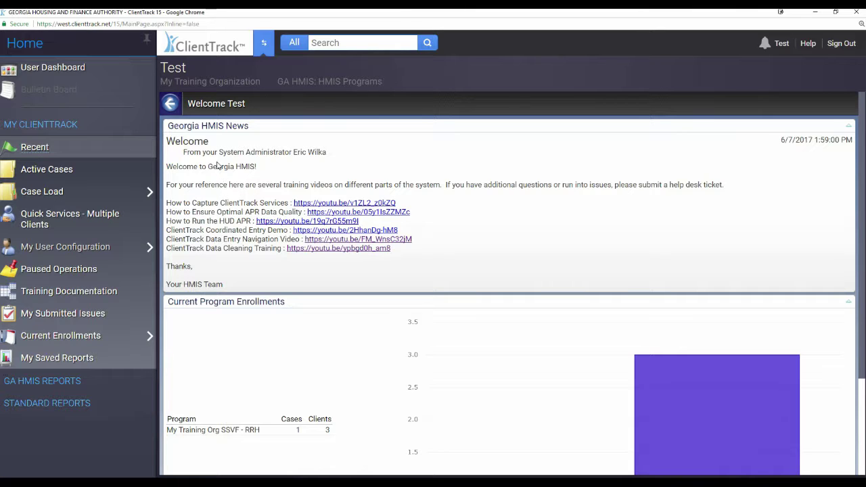
left_click(47, 70)
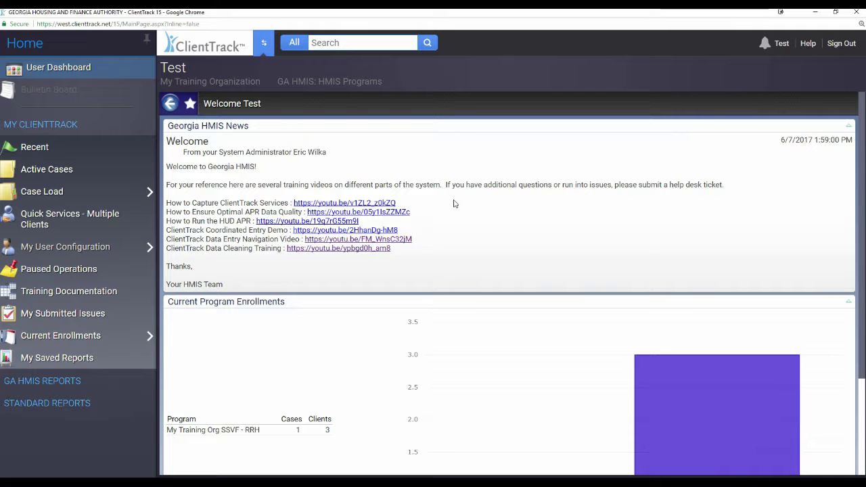
scroll(547, 182, "down", 1)
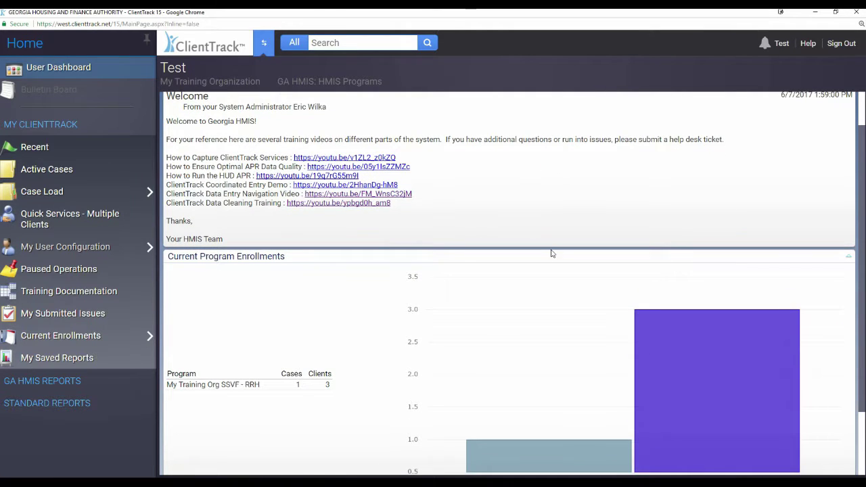
scroll(552, 253, "down", 1)
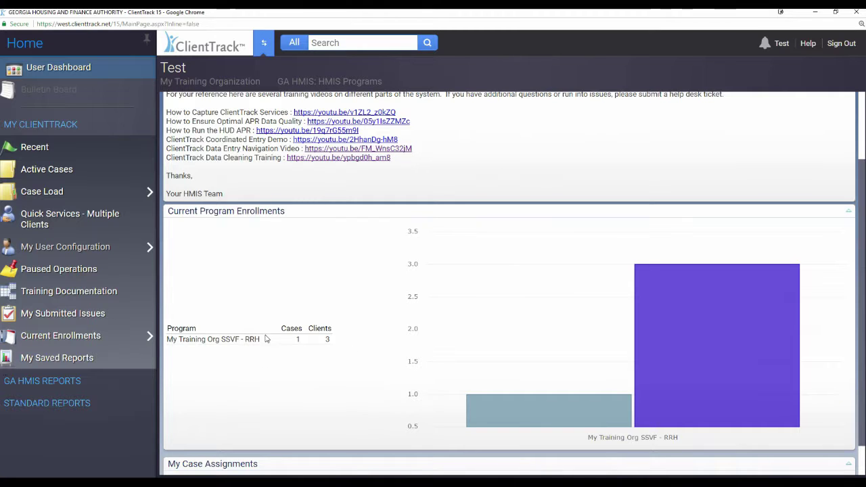
scroll(407, 285, "down", 1)
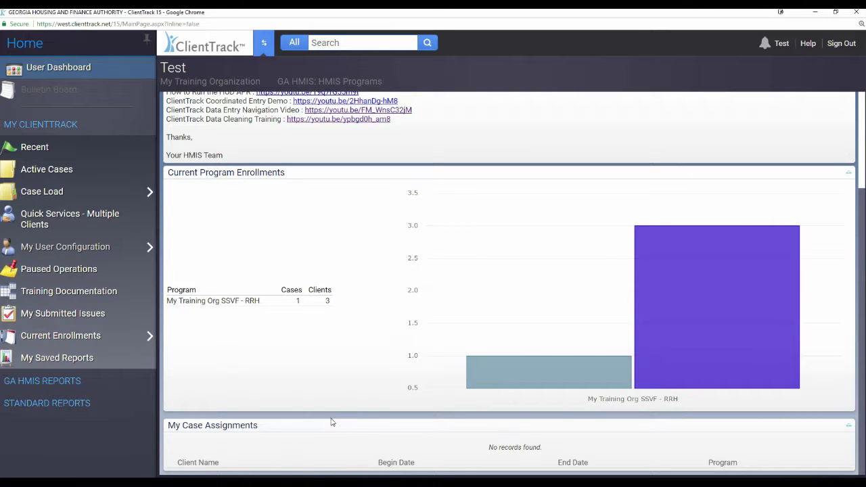
scroll(333, 417, "up", 4)
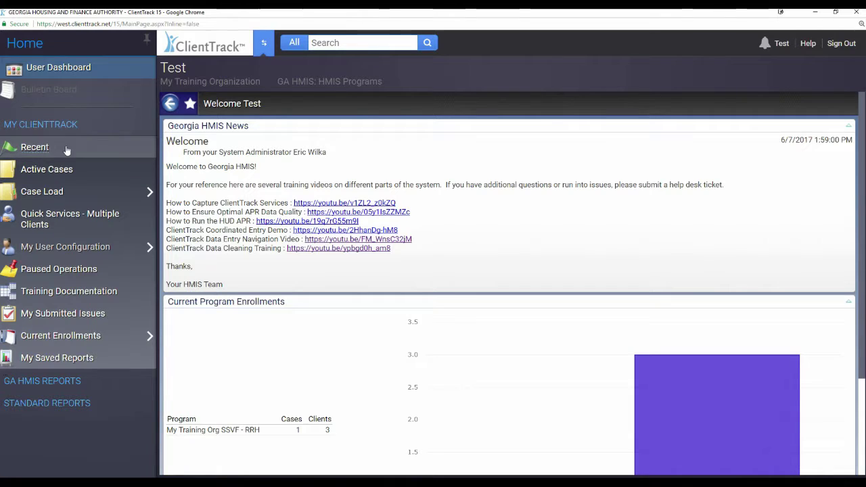
Step: View the recently used clients, and open My Information under My User Configuration
left_click(35, 148)
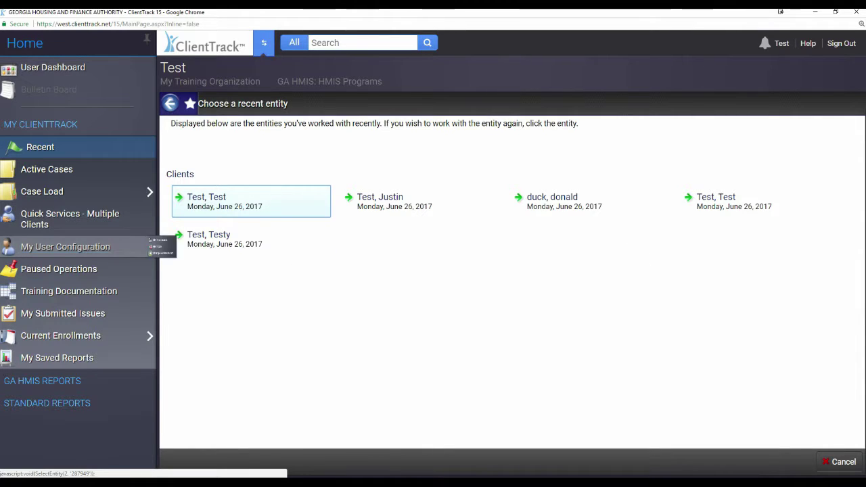
left_click(153, 246)
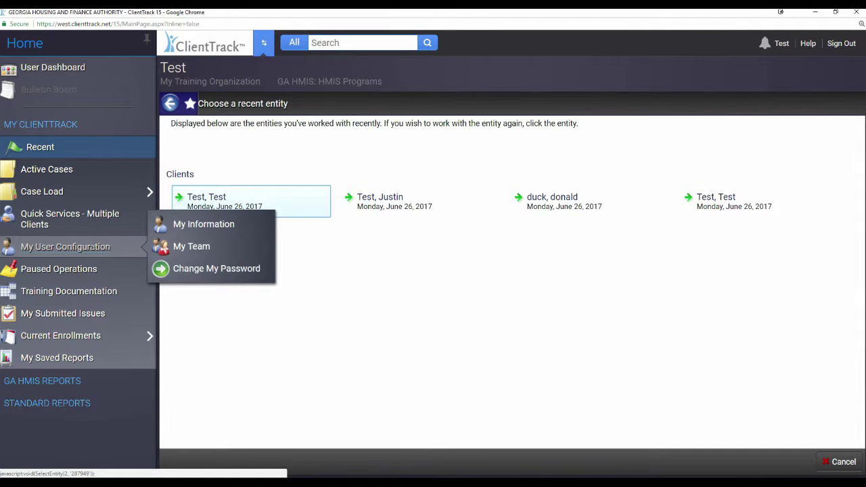
left_click(204, 227)
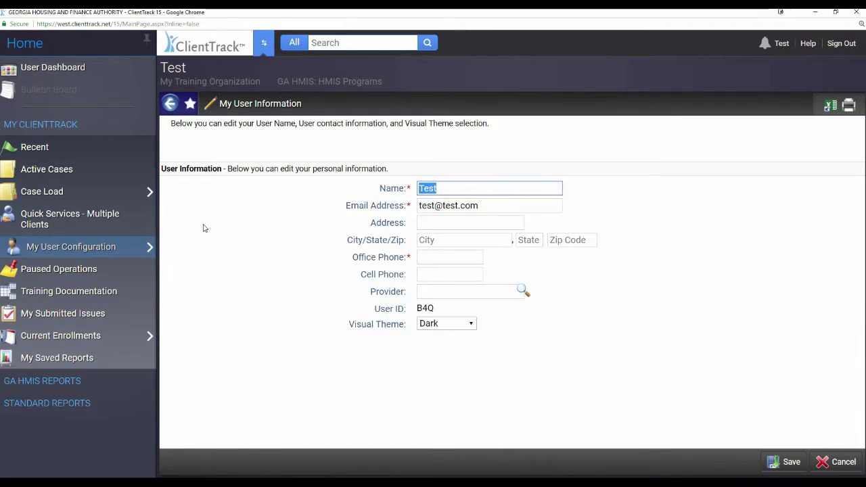
Step: Check the required name and office phone fields in My User Information, and open Paused Operations
left_click(501, 194)
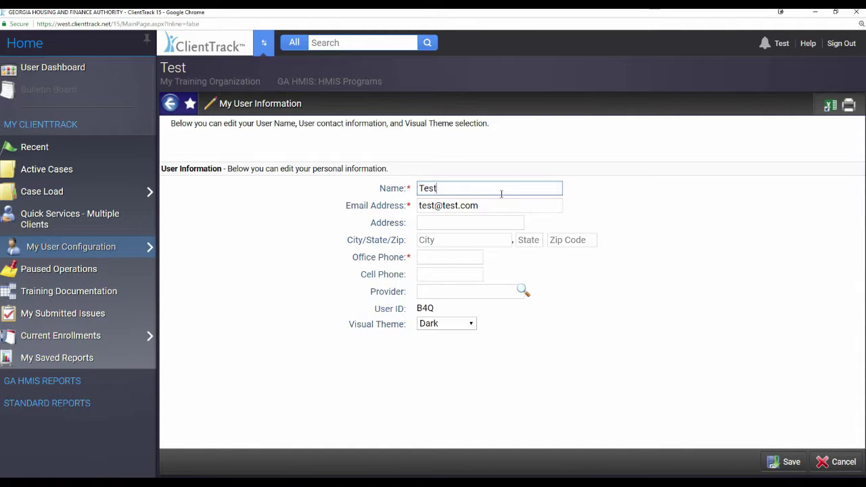
left_click(470, 258)
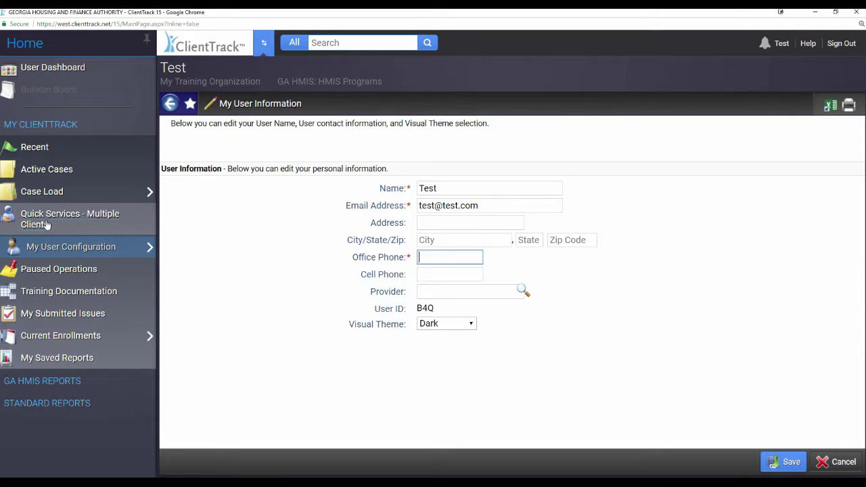
left_click(80, 270)
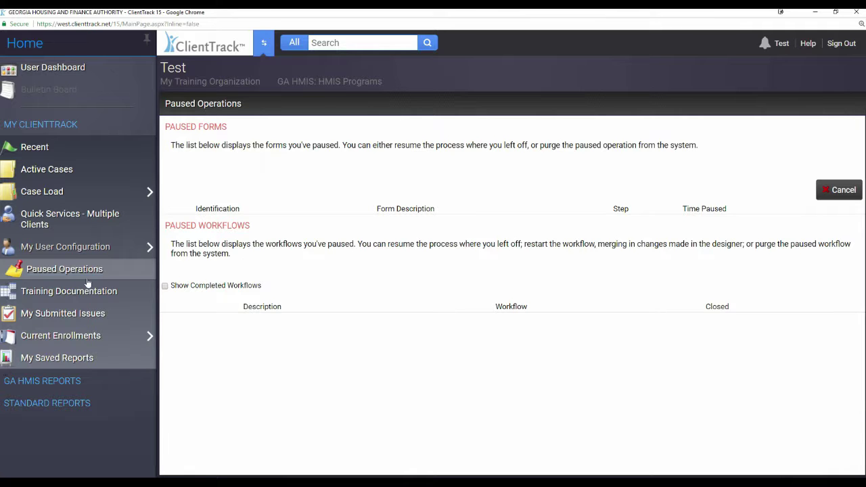
Step: Open Training Documentation and look through the list of available guides, forms and videos
left_click(64, 291)
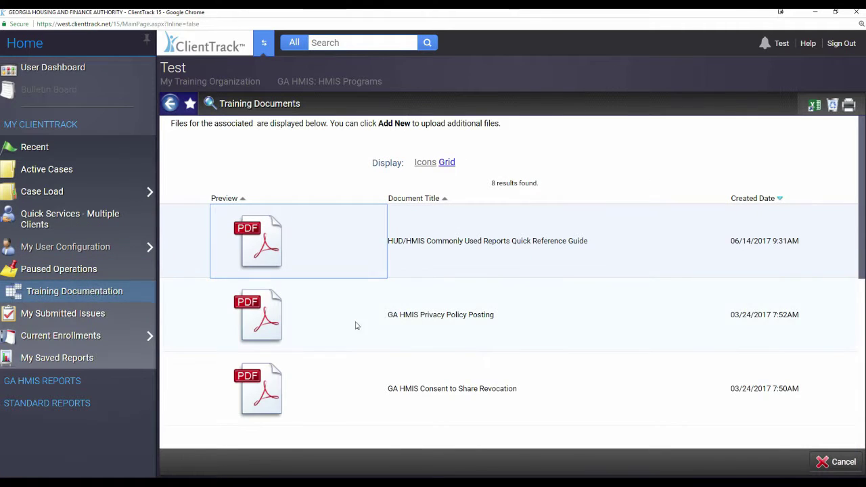
scroll(334, 315, "down", 2)
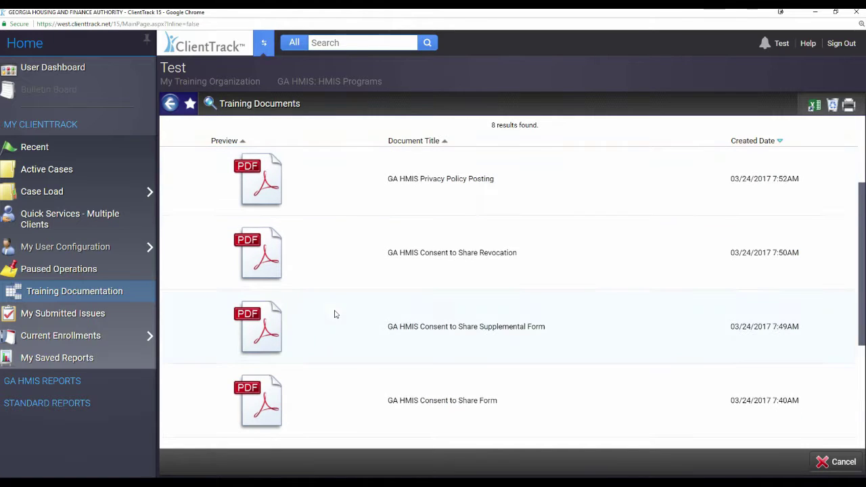
scroll(351, 291, "down", 3)
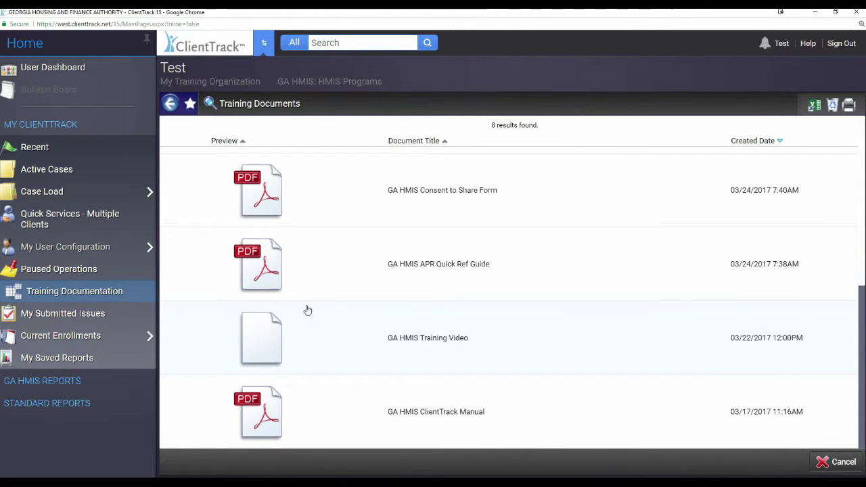
scroll(329, 289, "up", 1)
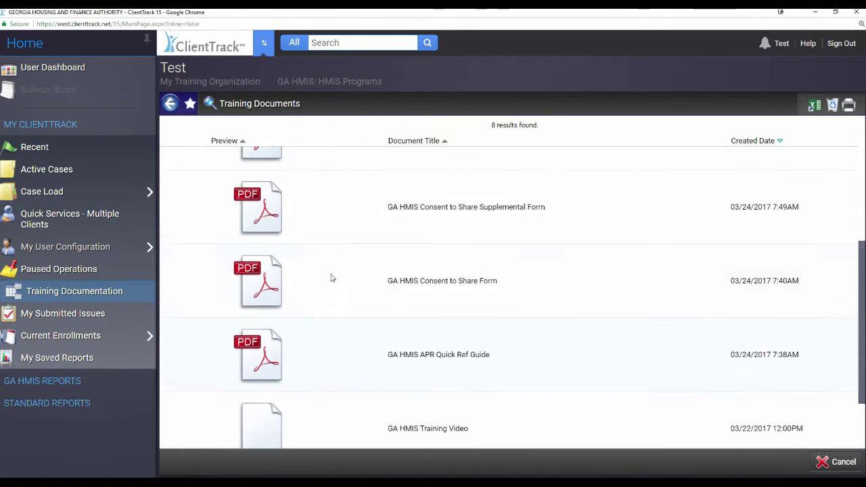
Step: Open Current Enrollments and list the enrolled clients for the program My Training Org SSVF - RRH
mouse_move(118, 339)
left_click(116, 337)
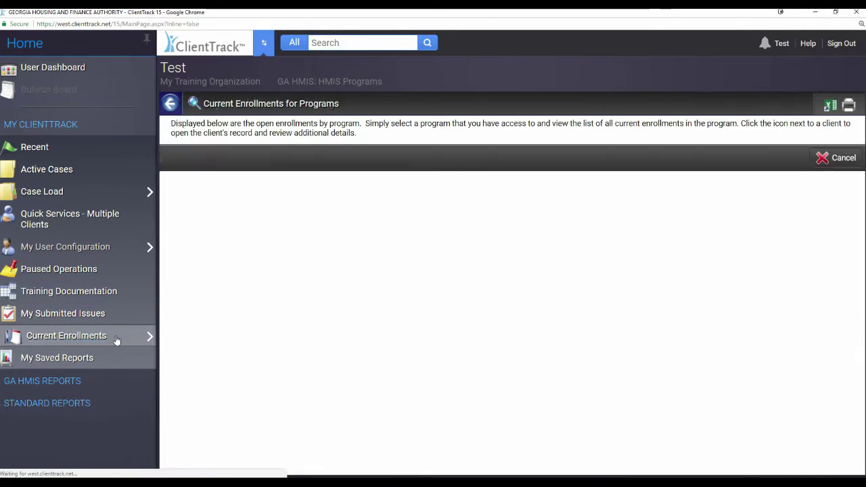
left_click(489, 164)
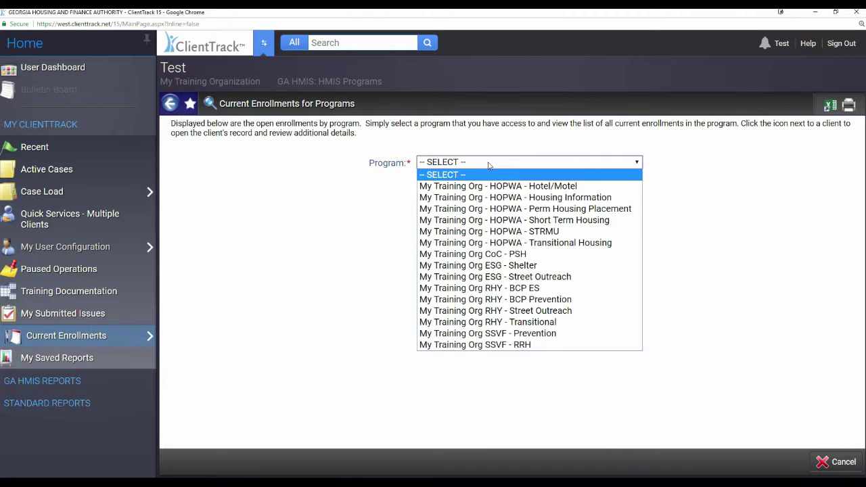
left_click(465, 346)
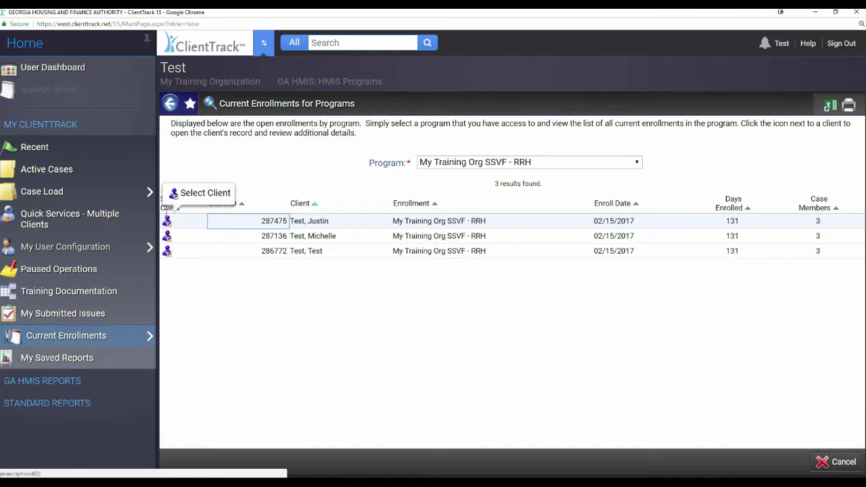
Step: Open the first listed client's record, and view the available assessment types and the client ID in the header
left_click(167, 222)
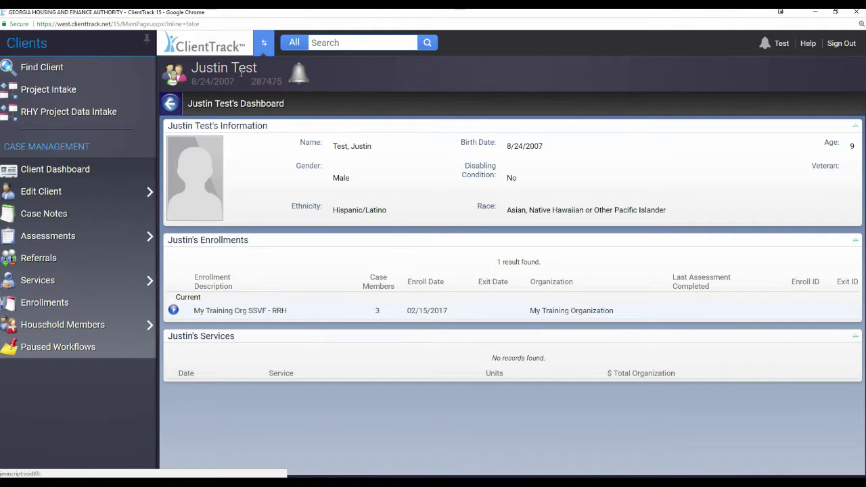
left_click(86, 238)
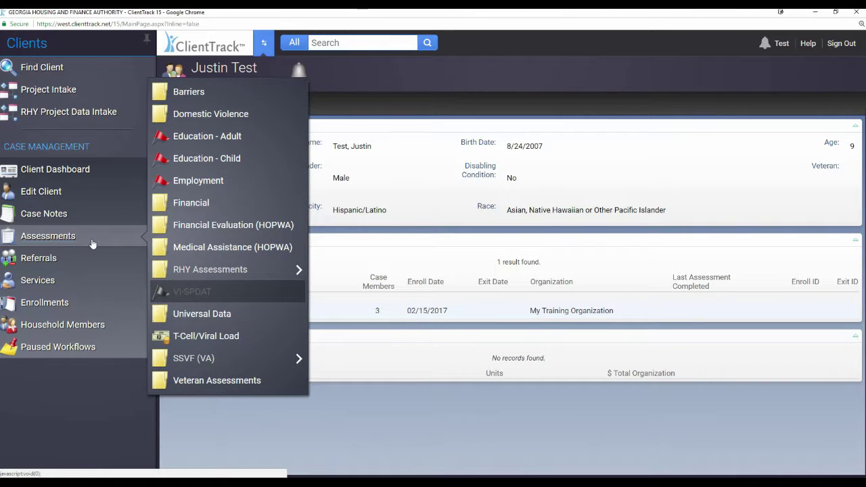
left_click(101, 245)
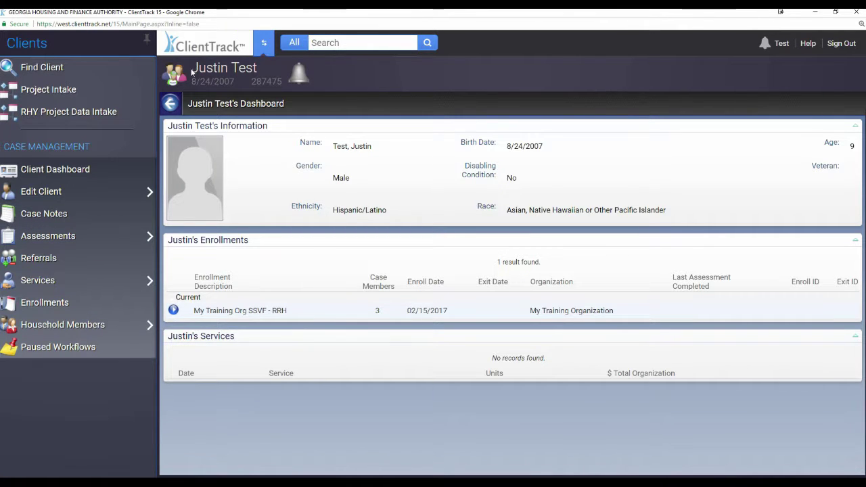
mouse_move(260, 78)
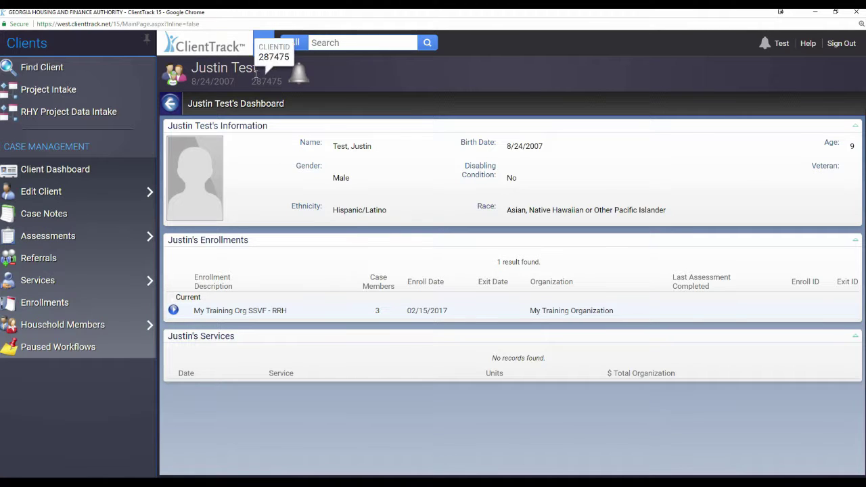
Step: Return to the Home workspace and open the Clients In Programs report from Standard Reports
left_click(264, 44)
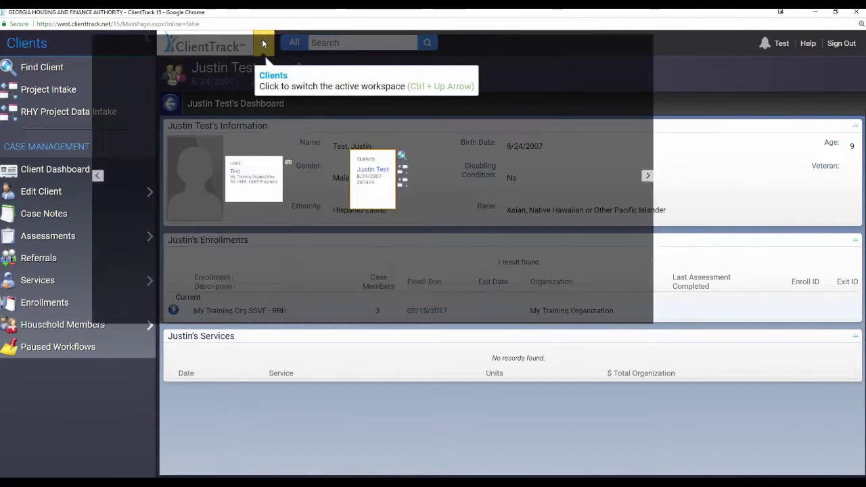
left_click(251, 248)
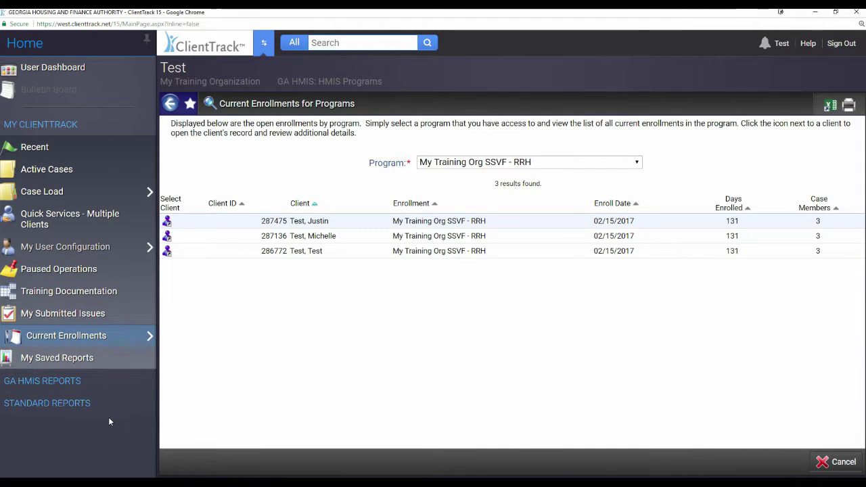
left_click(72, 403)
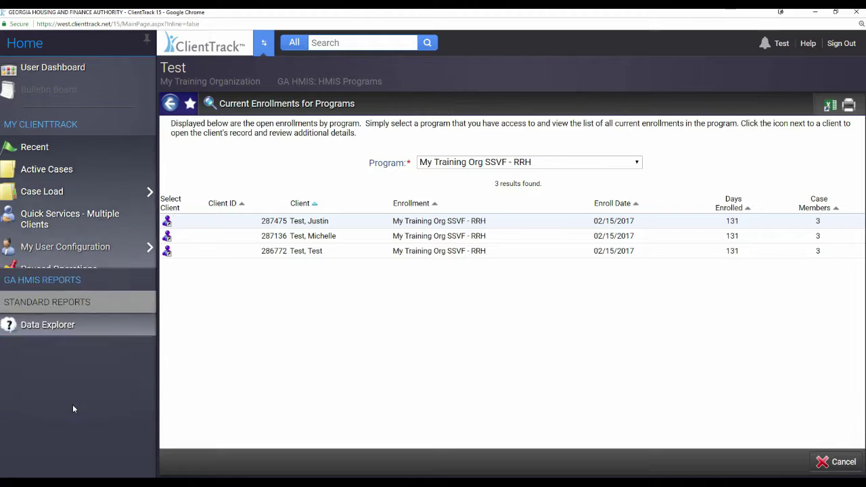
left_click(101, 214)
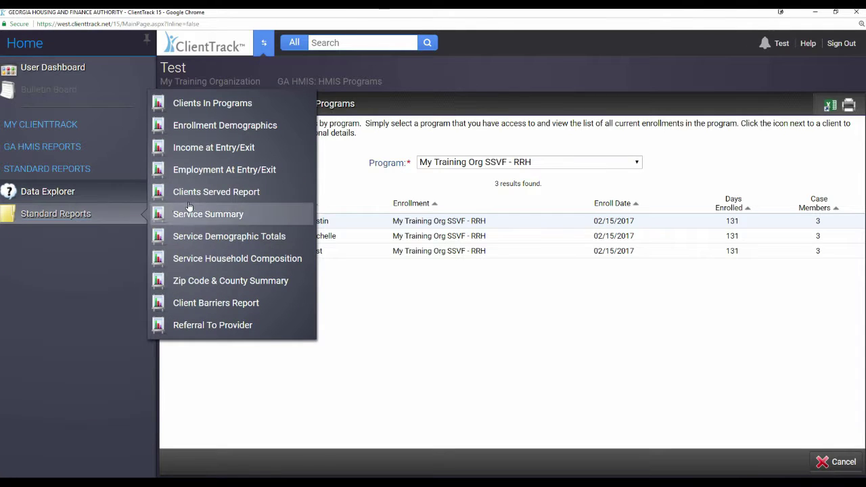
left_click(216, 105)
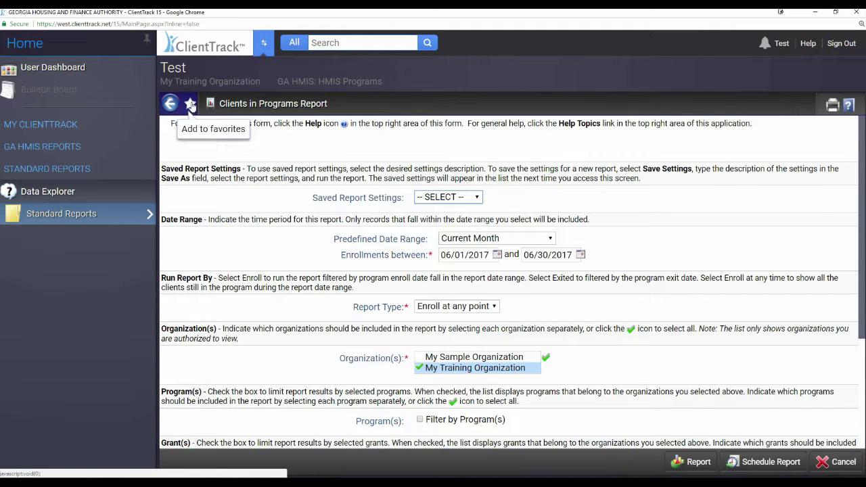
Step: Add the report to the favorites with the label Clients In Programs and No Parent
left_click(191, 104)
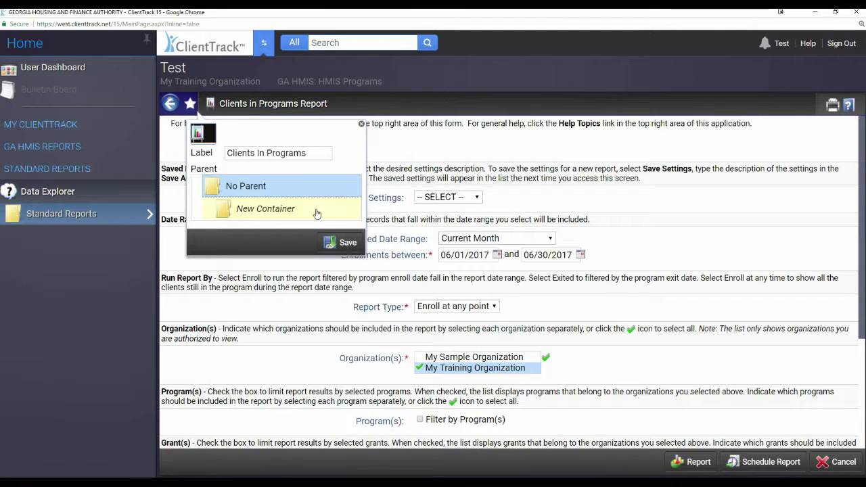
left_click_drag(228, 153, 250, 153)
left_click(283, 153)
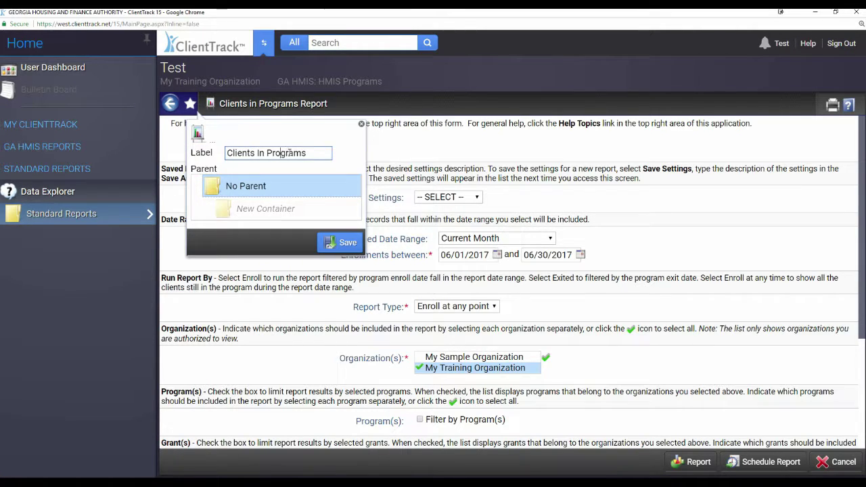
left_click(252, 196)
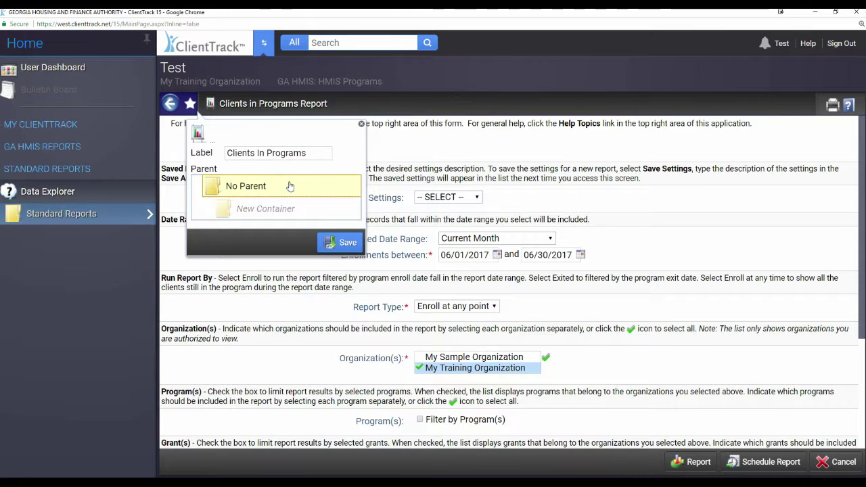
right_click(310, 170)
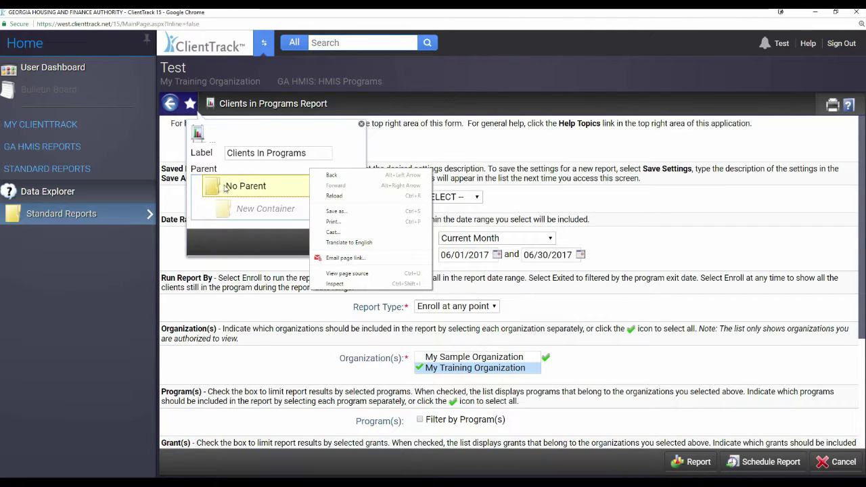
left_click(260, 182)
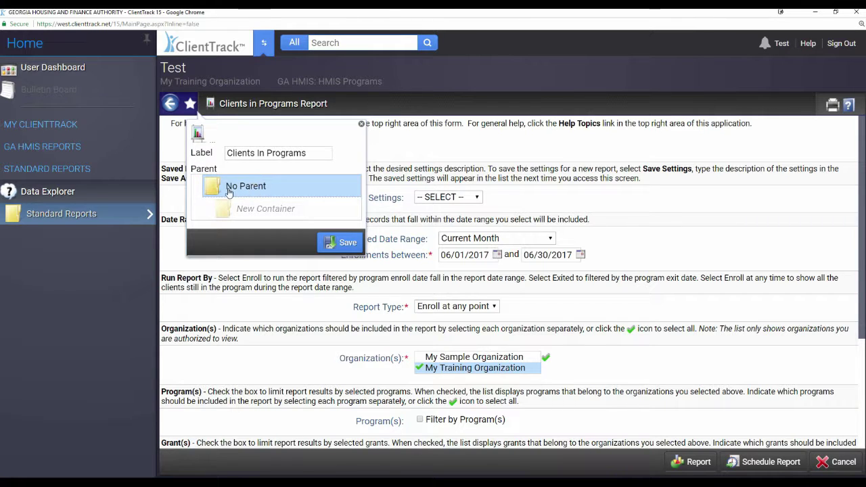
left_click(332, 242)
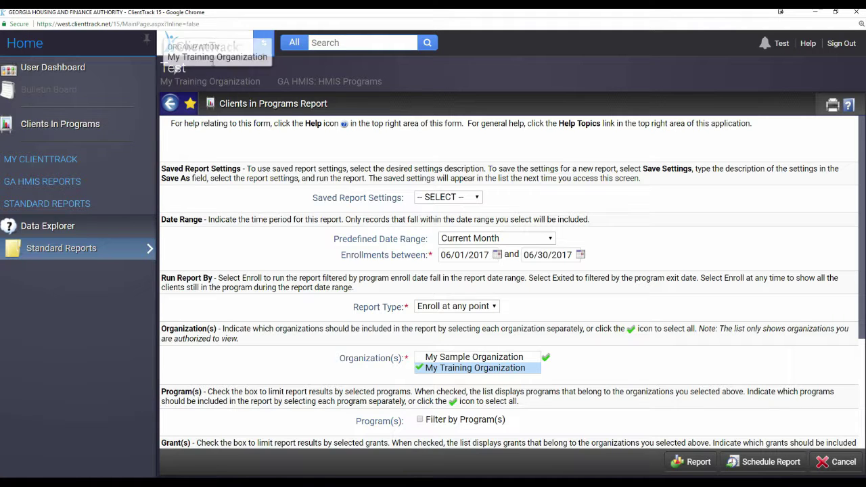
Step: Switch to the Clients workspace and open the current client's Financial assessments
left_click(263, 43)
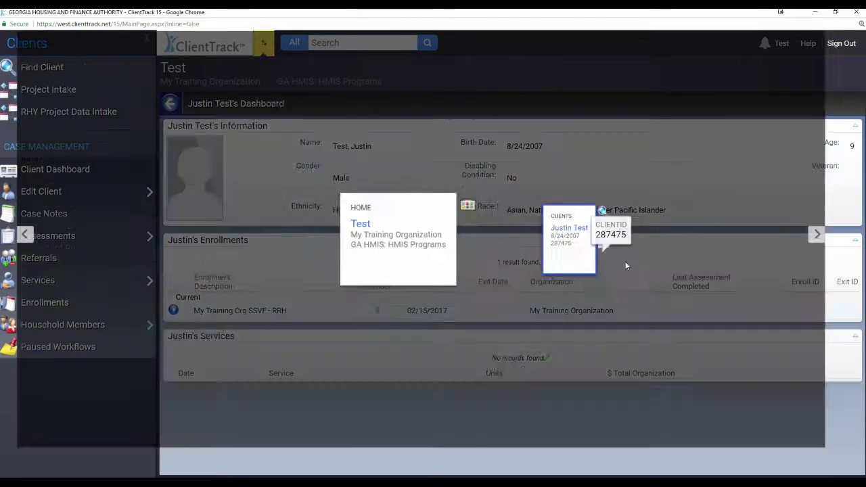
left_click(589, 257)
mouse_move(107, 232)
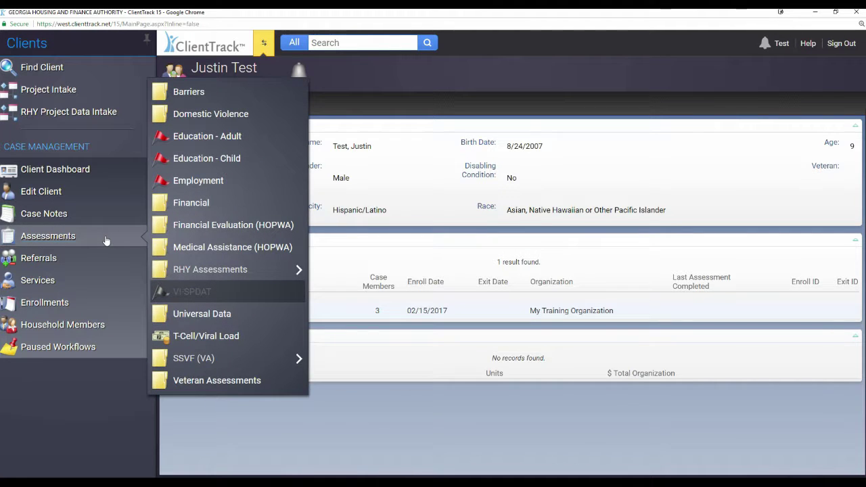
left_click(201, 211)
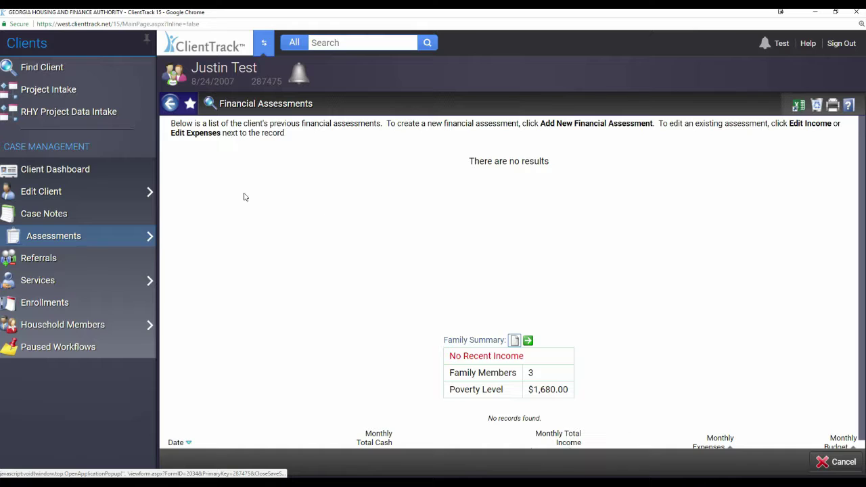
Step: Add the Financial assessments page to the Clients workspace favorites, and remove that favorite again
left_click(190, 107)
left_click(342, 243)
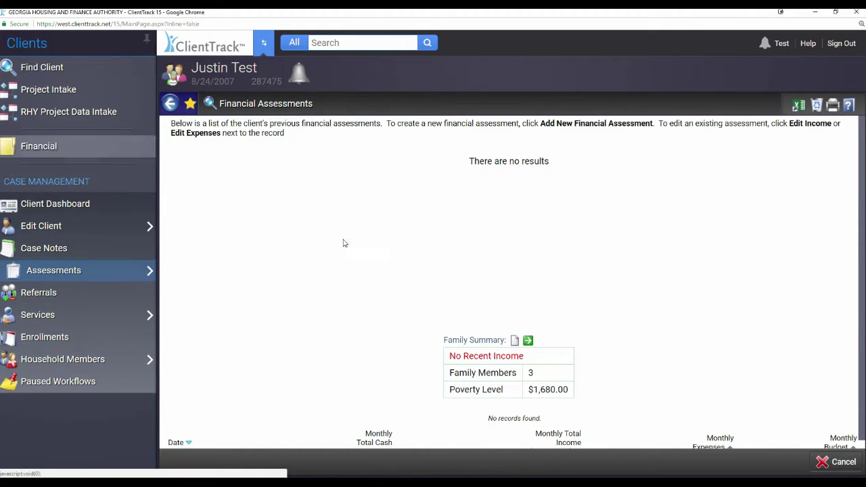
right_click(37, 150)
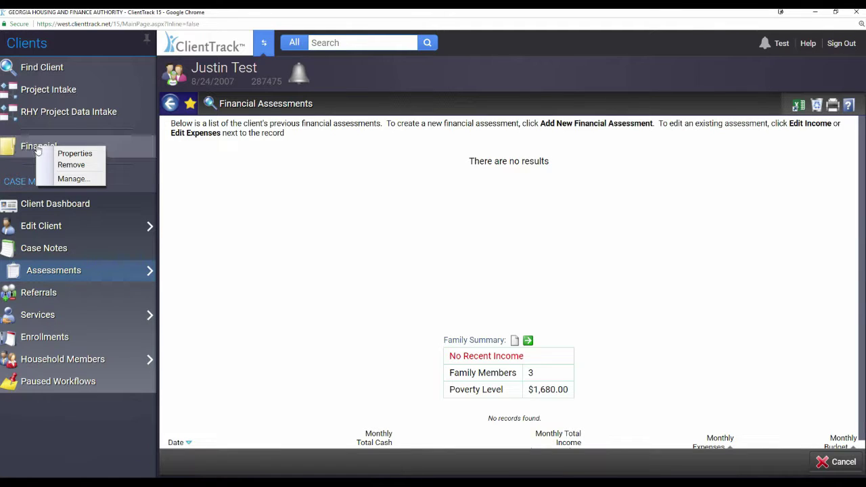
left_click(74, 166)
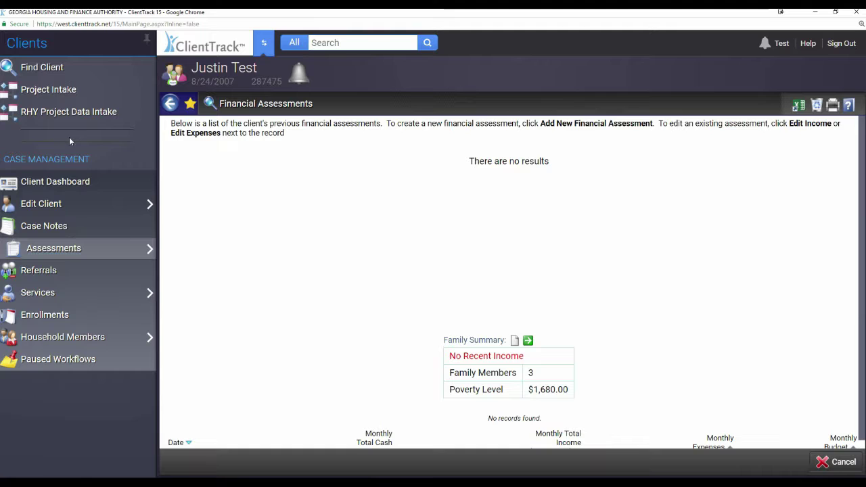
Step: Remove the Clients In Programs favorite from the Home workspace and expand My ClientTrack
left_click(271, 42)
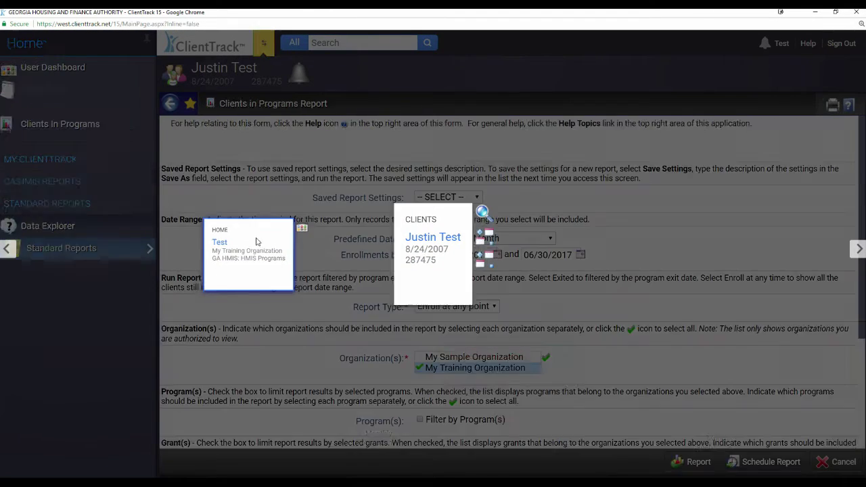
left_click(256, 242)
right_click(69, 124)
left_click(95, 139)
left_click(93, 138)
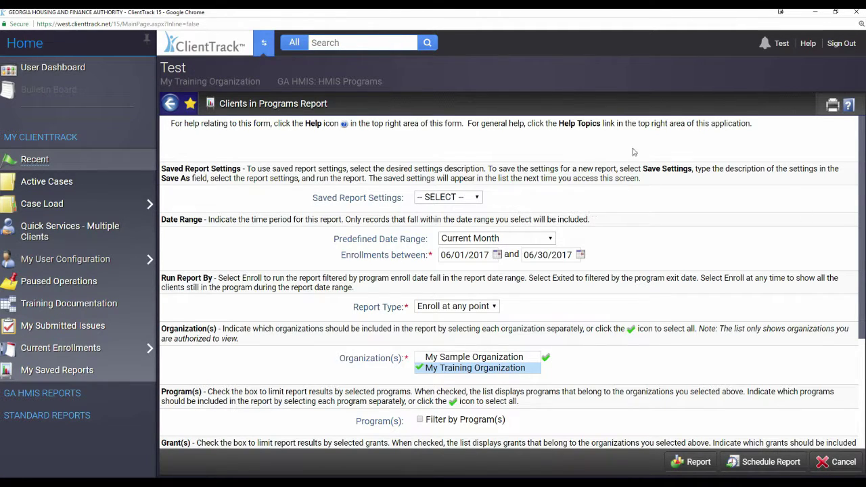
Step: Unpin the navigation menu so it collapses, and switch from the Home workspace to the Clients workspace
left_click(147, 42)
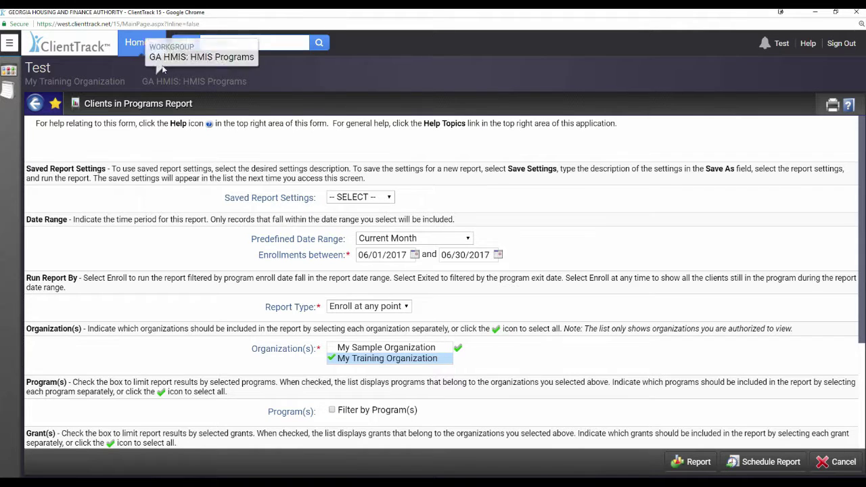
left_click(148, 48)
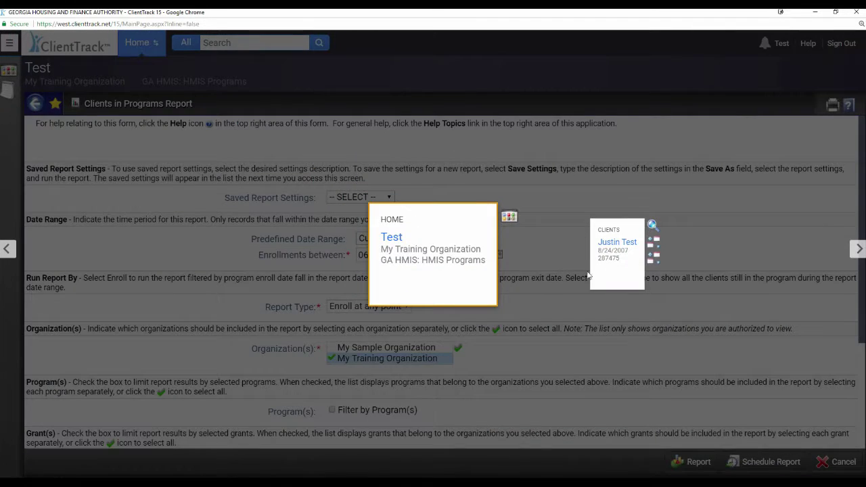
left_click(615, 268)
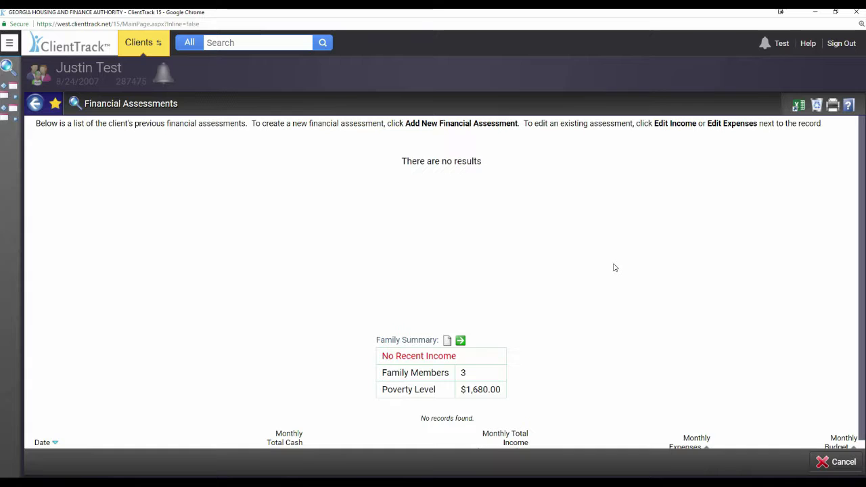
Step: Expand the collapsed navigation menu of the Clients workspace and pin it open
left_click(10, 44)
mouse_move(44, 283)
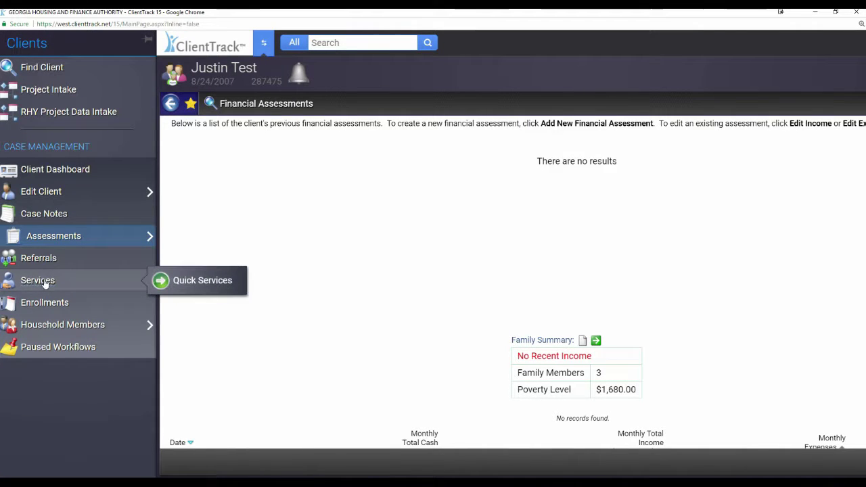
left_click(146, 40)
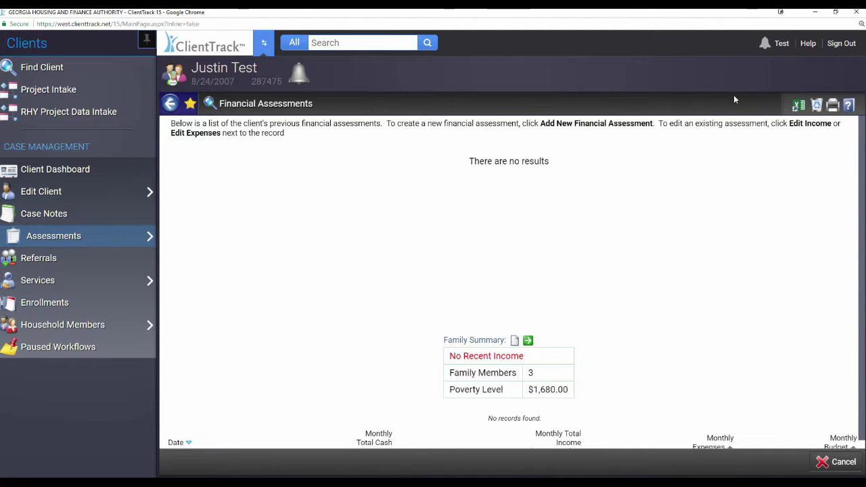
Step: Open the account settings and review the workgroup and organization choices without changing them
mouse_move(780, 44)
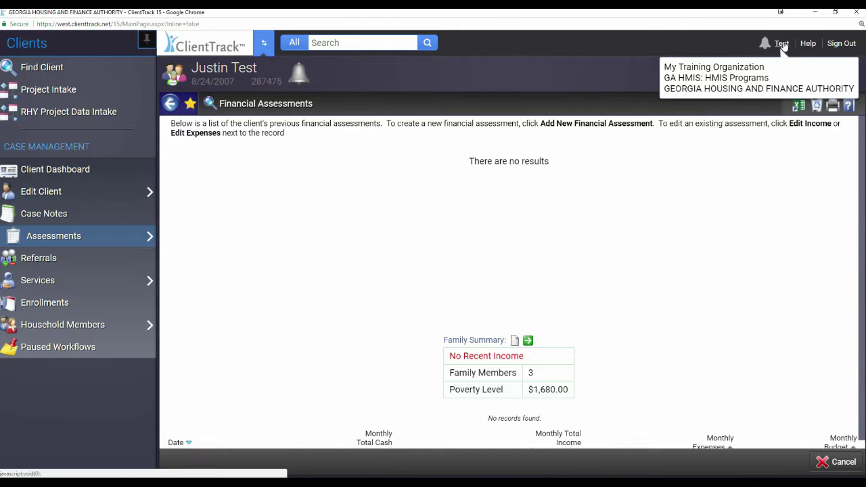
left_click(781, 44)
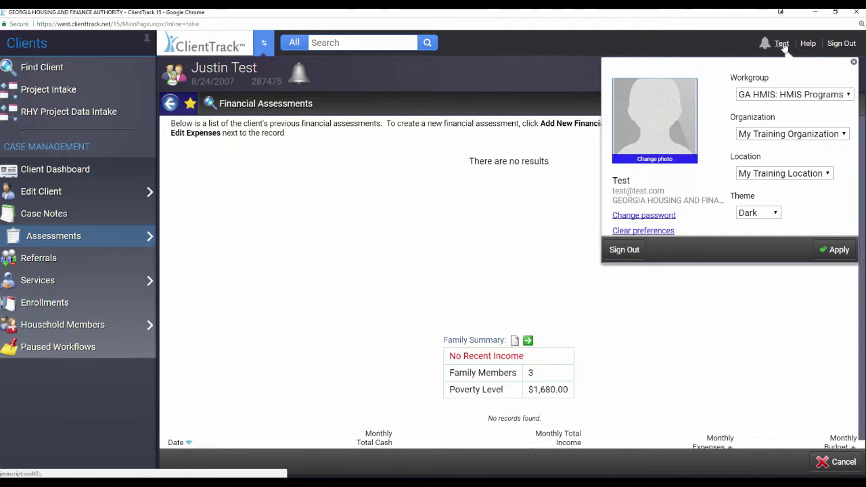
left_click(798, 95)
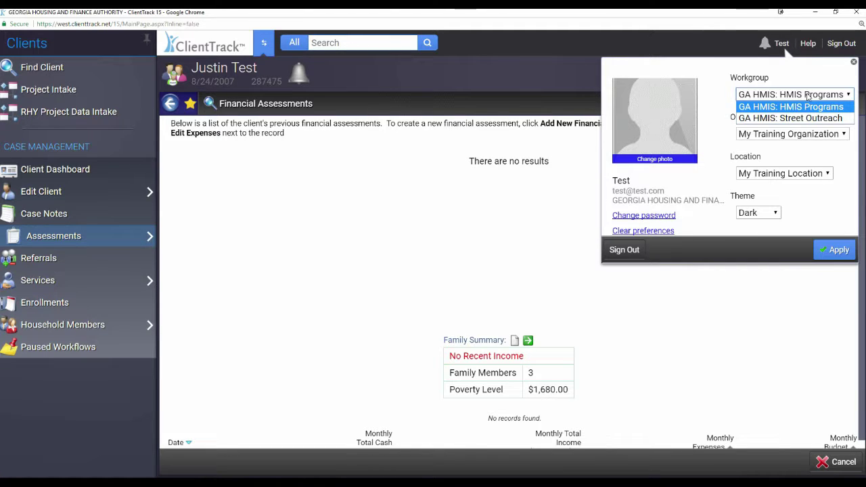
left_click(808, 97)
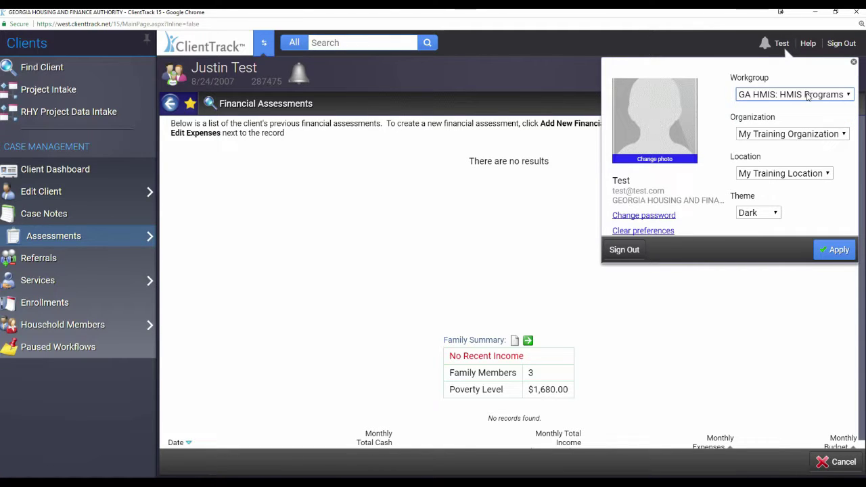
left_click(805, 135)
left_click(809, 135)
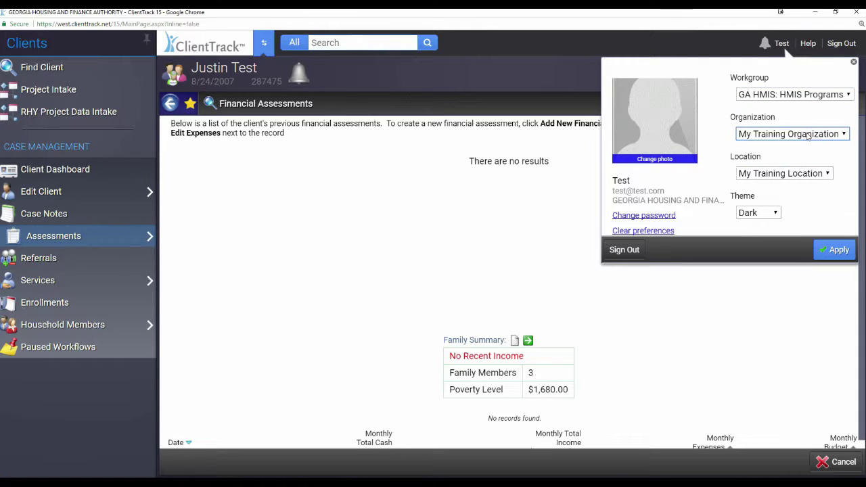
Step: Set the account's theme to Default and apply the settings
left_click(768, 214)
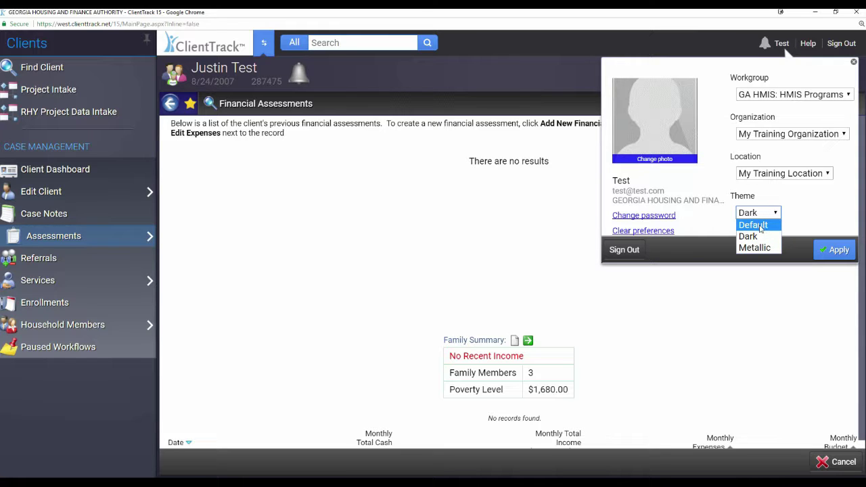
left_click(760, 227)
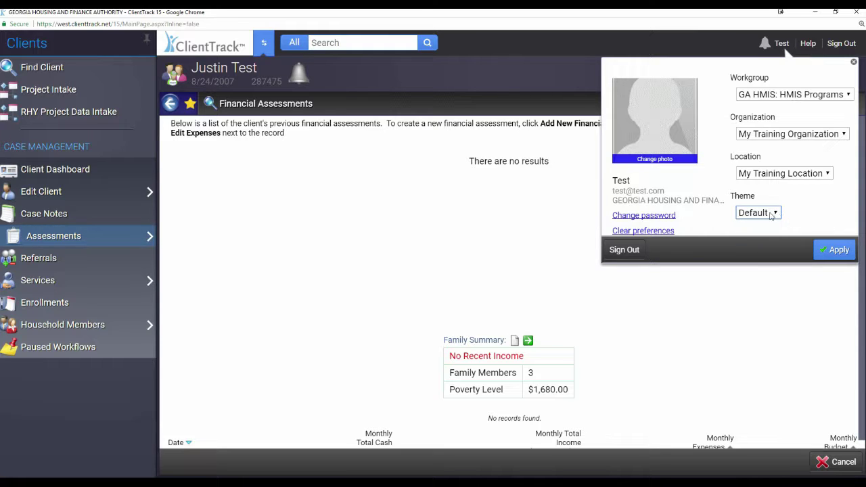
left_click(837, 255)
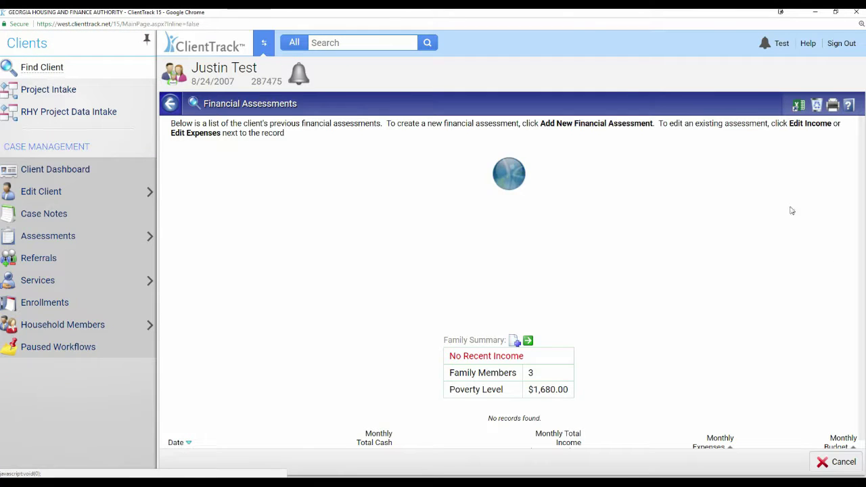
Step: Review the new, confirm and current password fields for changing the account password, then close the form and account settings
left_click(780, 43)
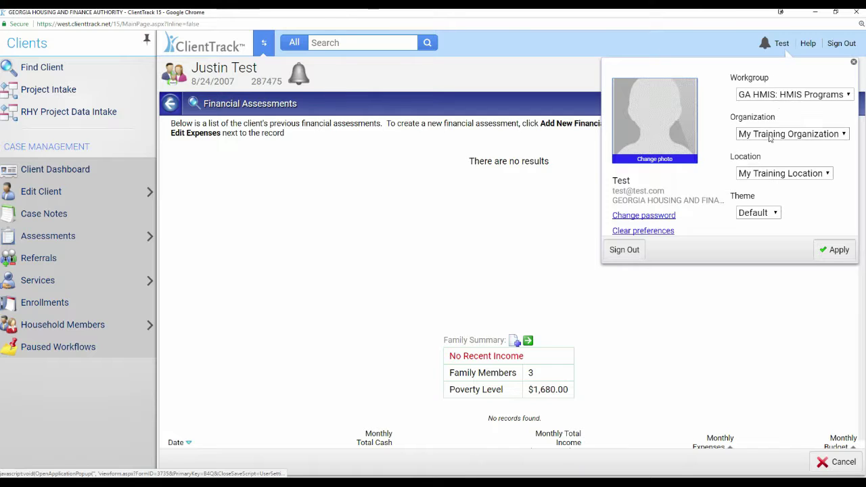
left_click(636, 217)
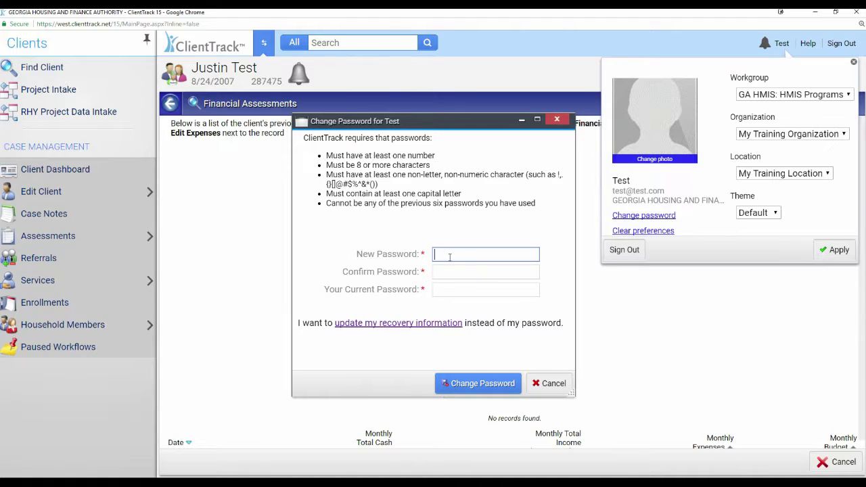
left_click(451, 273)
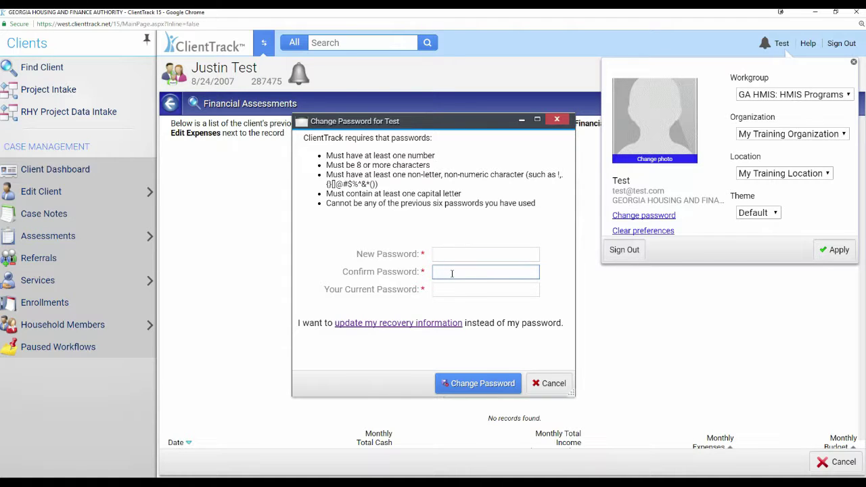
left_click(451, 291)
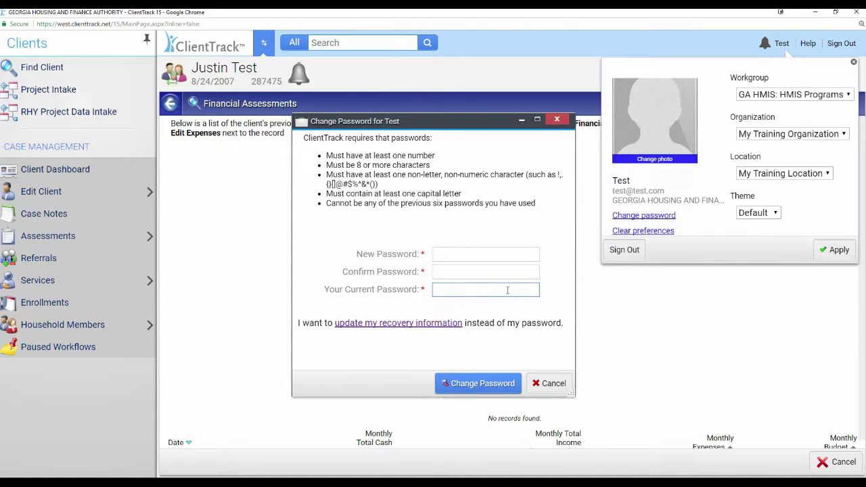
left_click(559, 121)
left_click(854, 62)
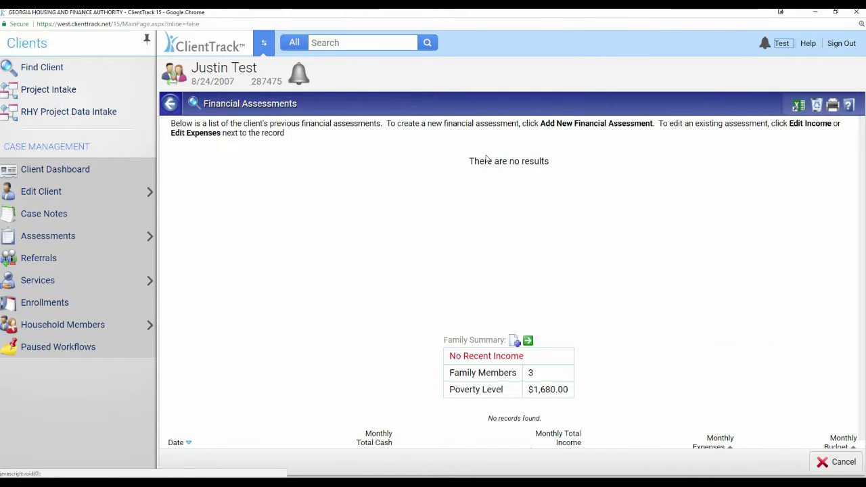
Step: From the Home workspace, search all records for "test test" and open the third matching client
left_click(264, 43)
left_click(269, 256)
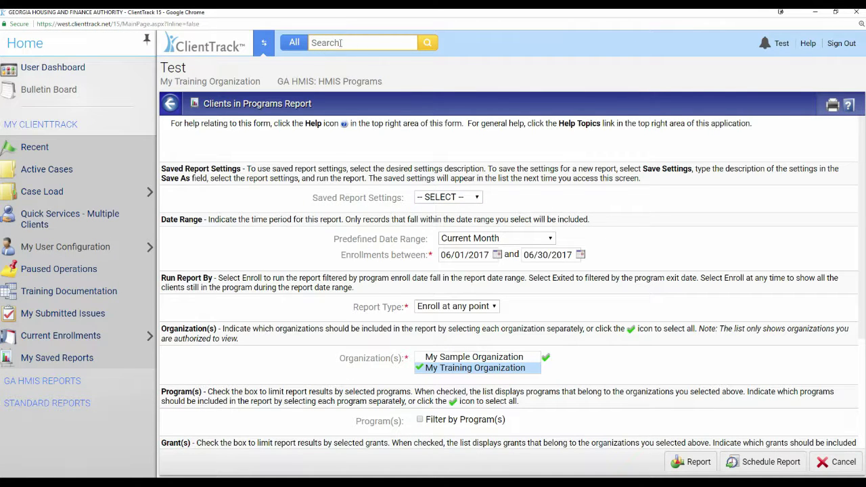
left_click(341, 43)
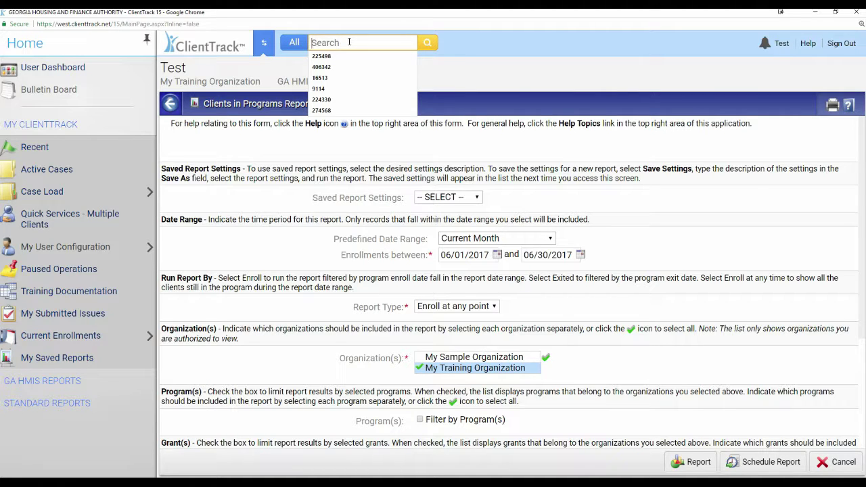
type("test tes")
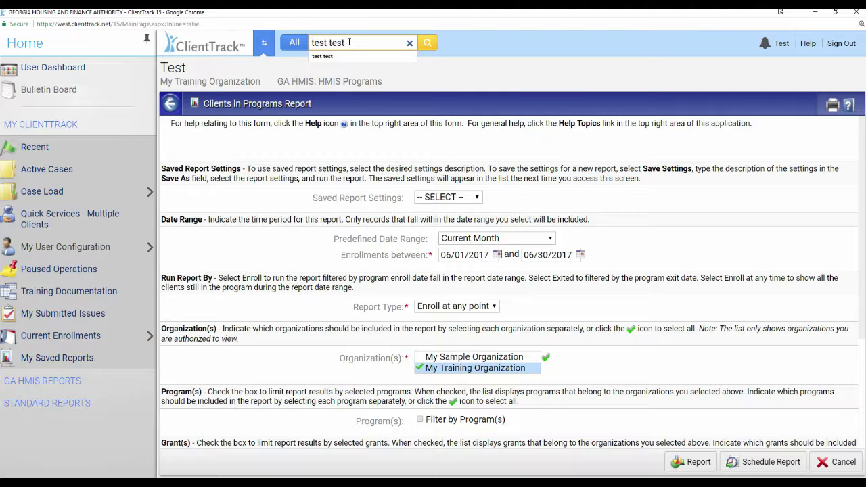
type("t")
key("Return")
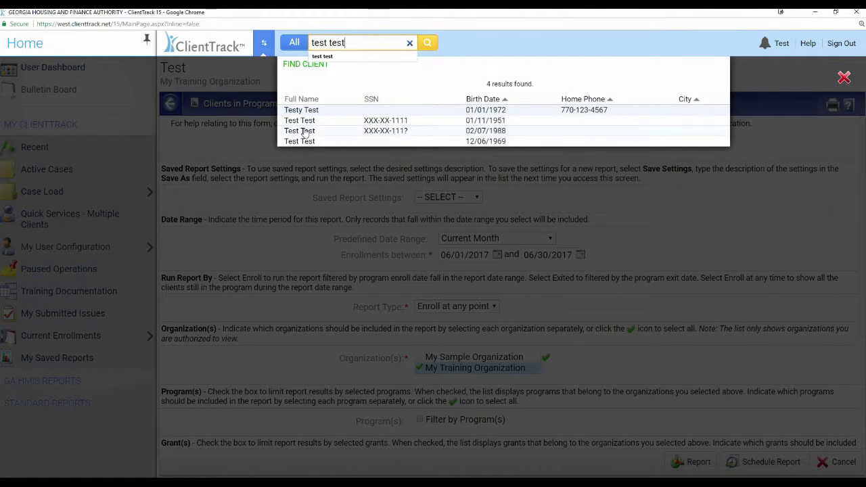
left_click(304, 131)
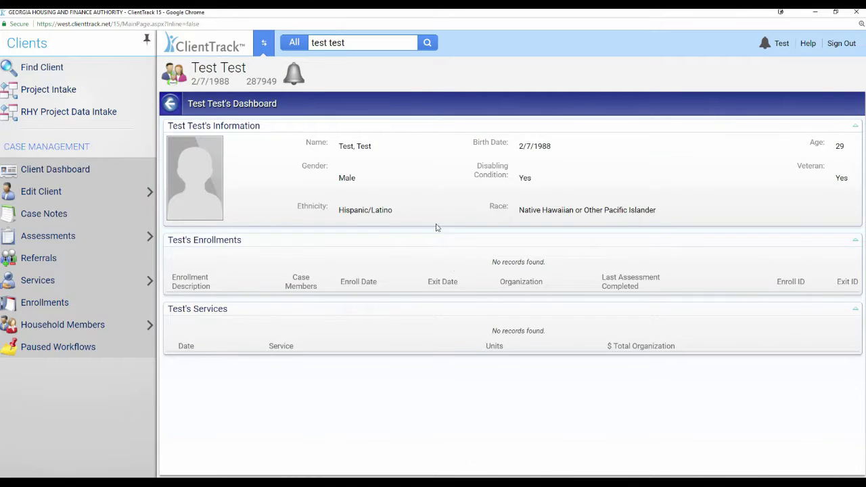
Step: Return to the Home workspace, rerun the existing client search, and open the second matching client
left_click(265, 44)
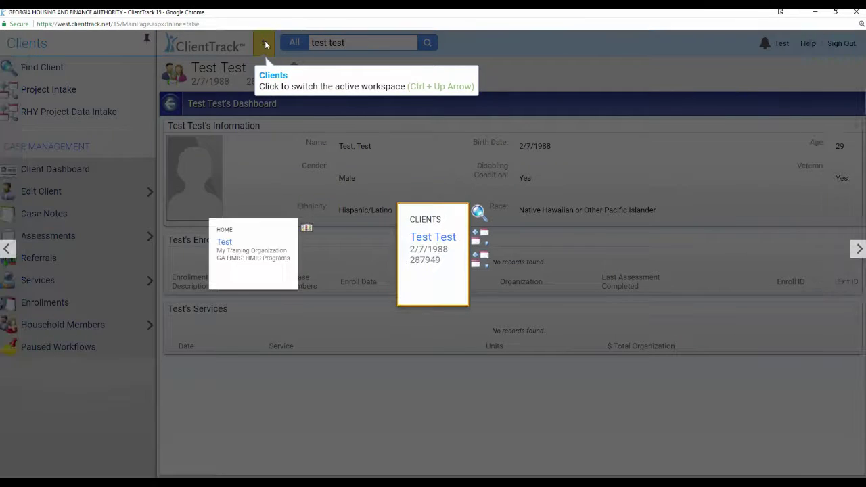
left_click(244, 252)
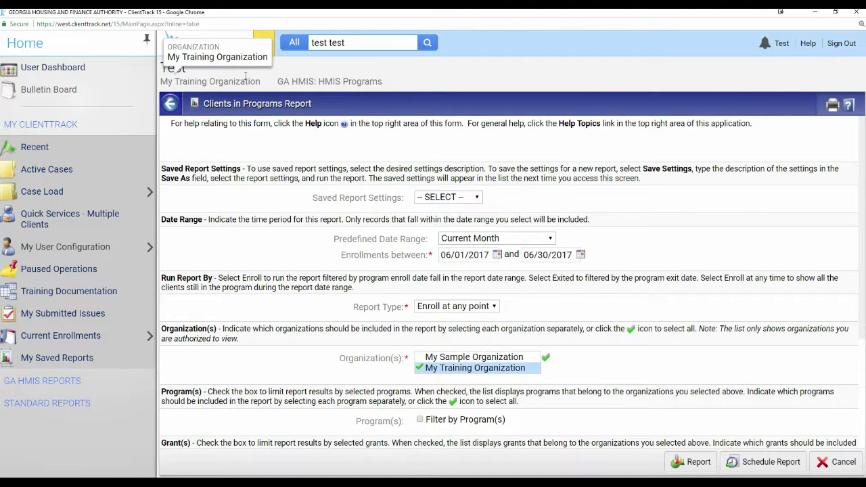
left_click(427, 43)
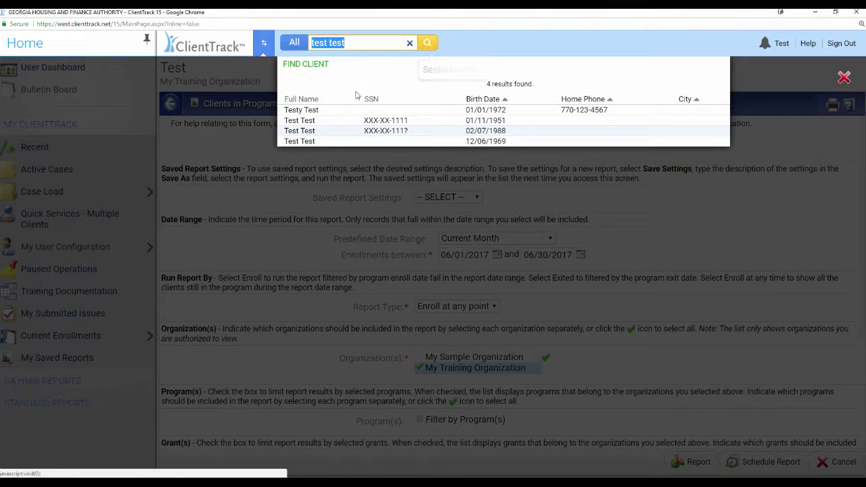
left_click(322, 123)
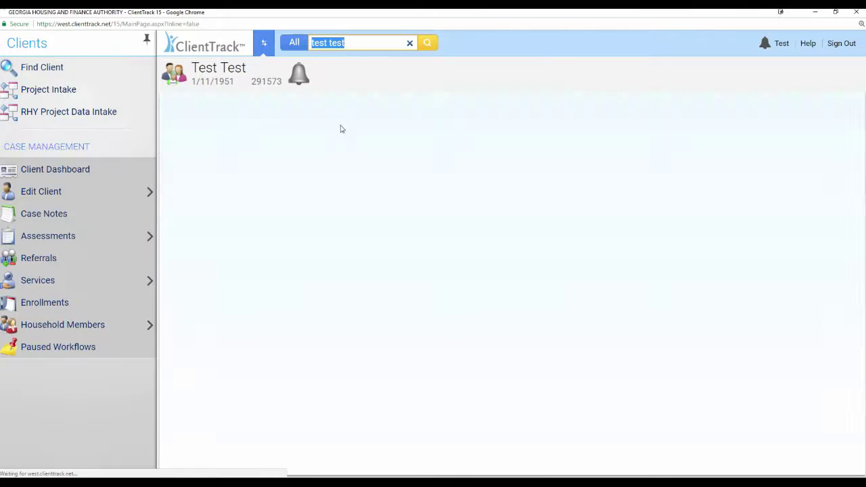
Step: Search for clients using the partial name "tes tes" and close the results list
left_click(331, 42)
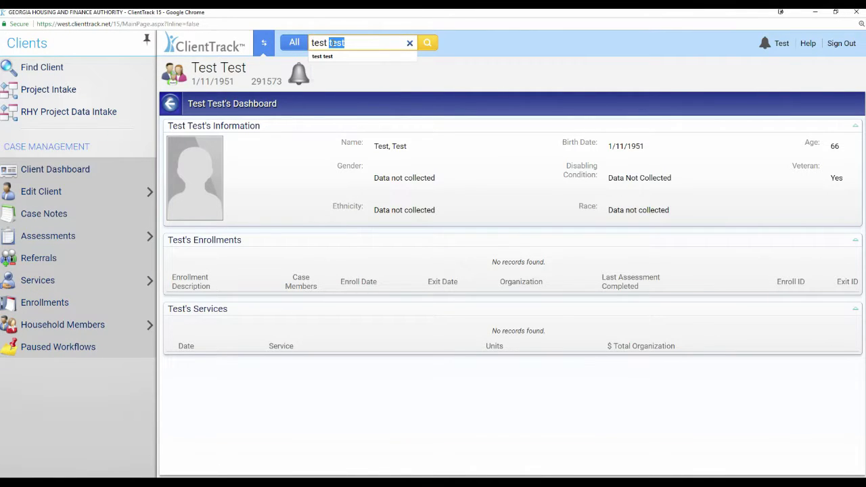
type("tes t")
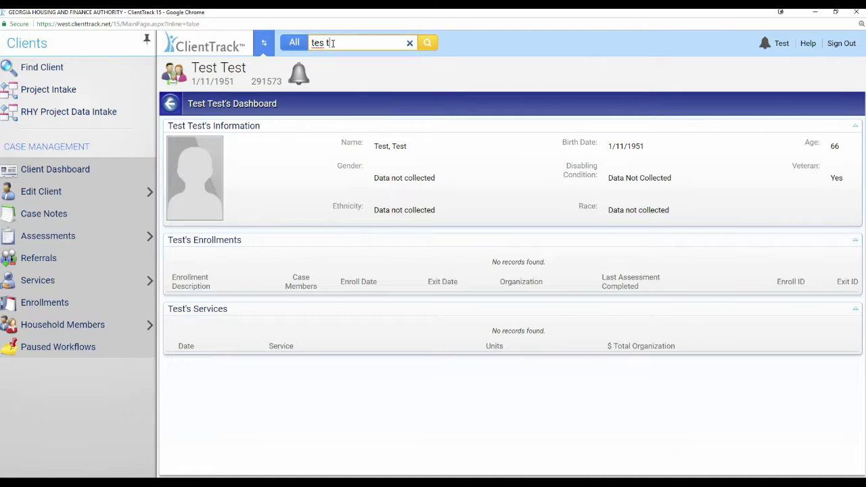
key("Return")
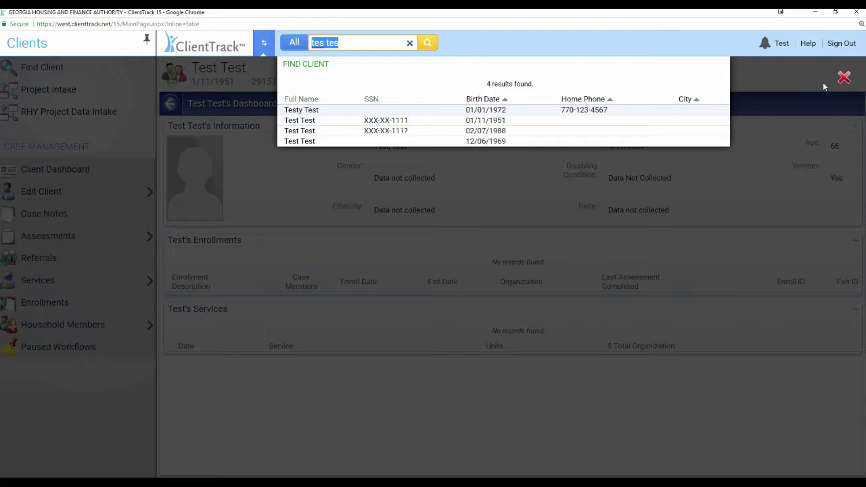
left_click(844, 78)
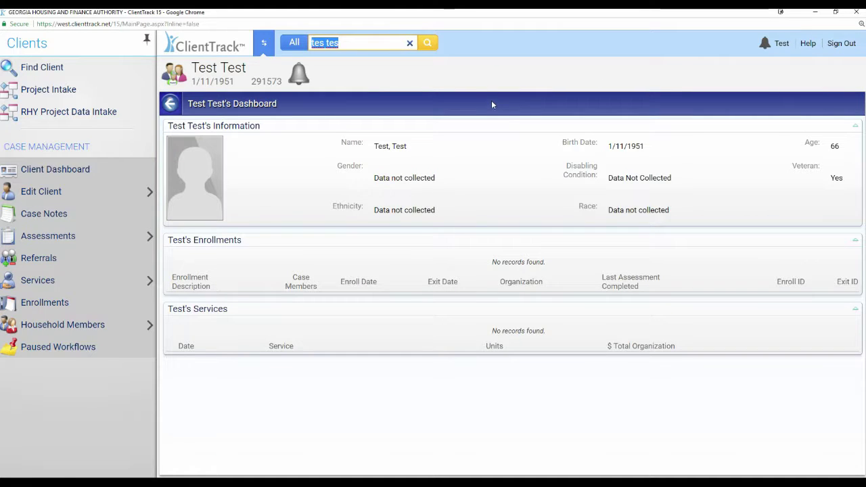
Step: Clear the partial name from the global search and leave the search empty
left_click(256, 81)
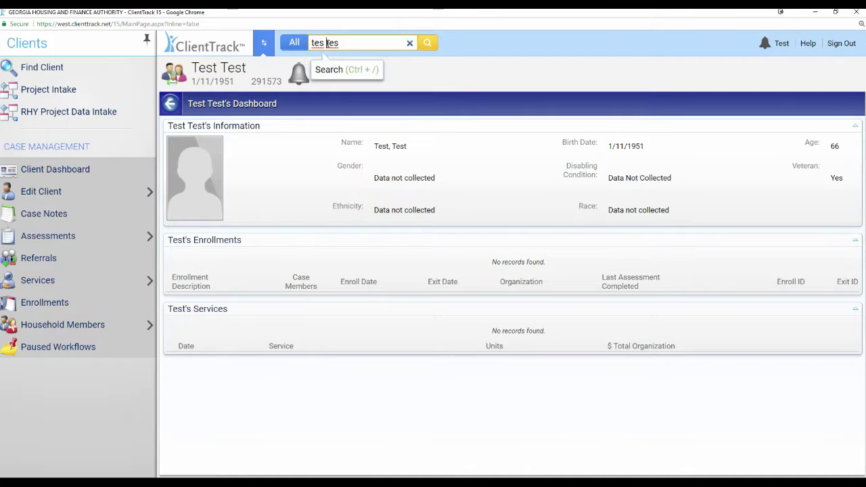
left_click_drag(345, 43, 309, 44)
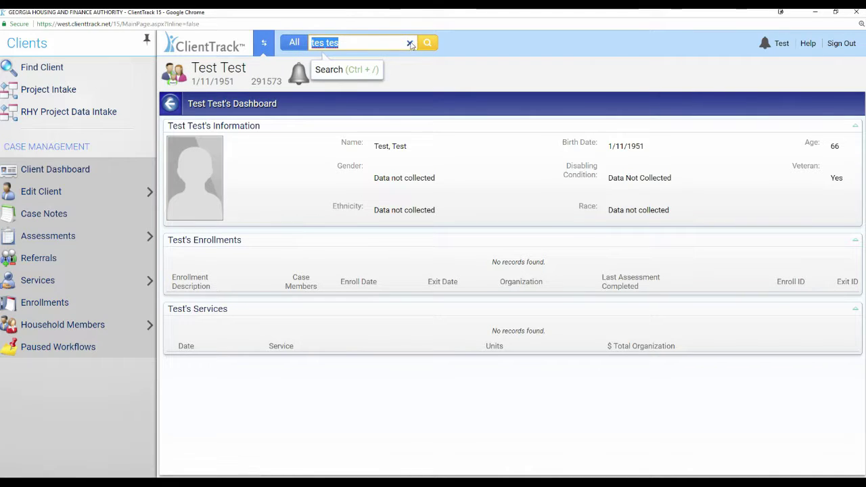
key("BackSpace")
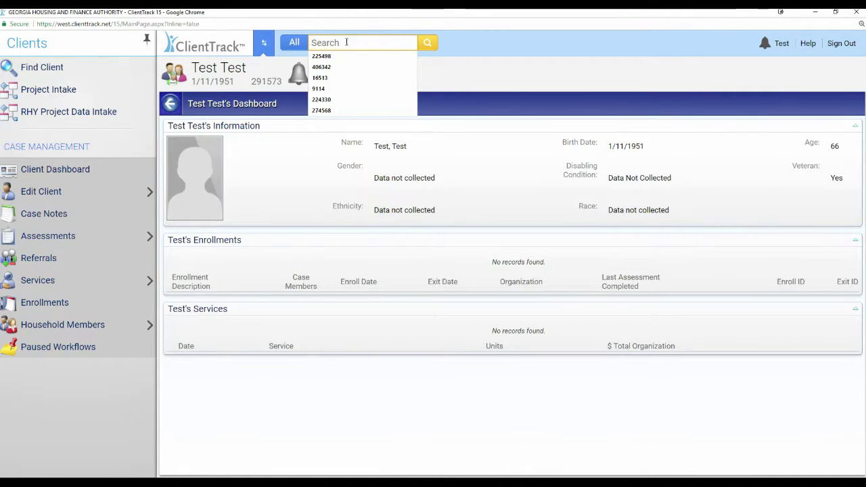
left_click(481, 49)
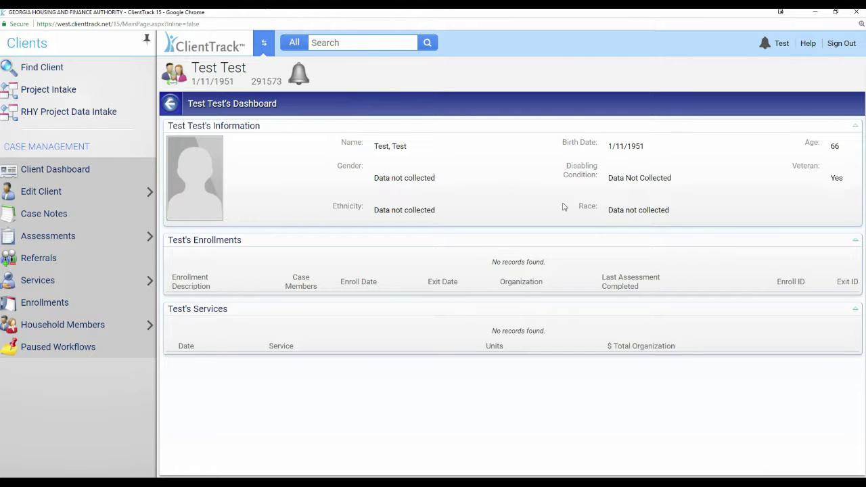
Step: Open the Help options, review the available support choices, and close them
left_click(809, 44)
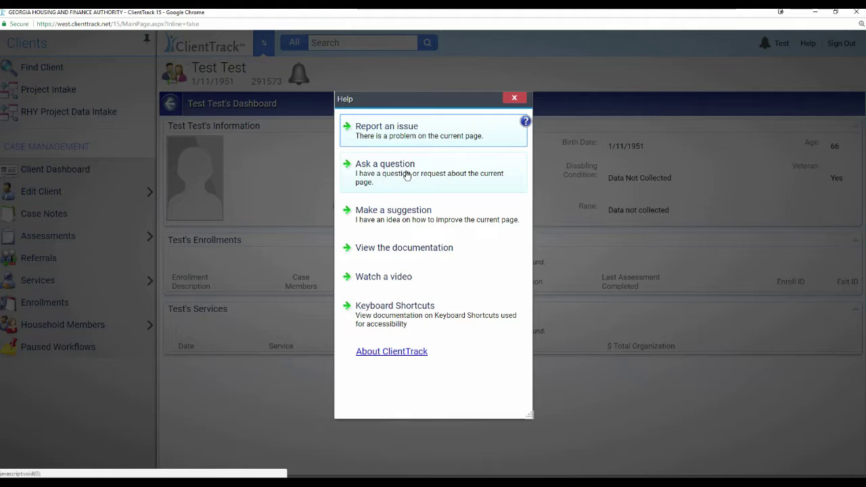
left_click(516, 98)
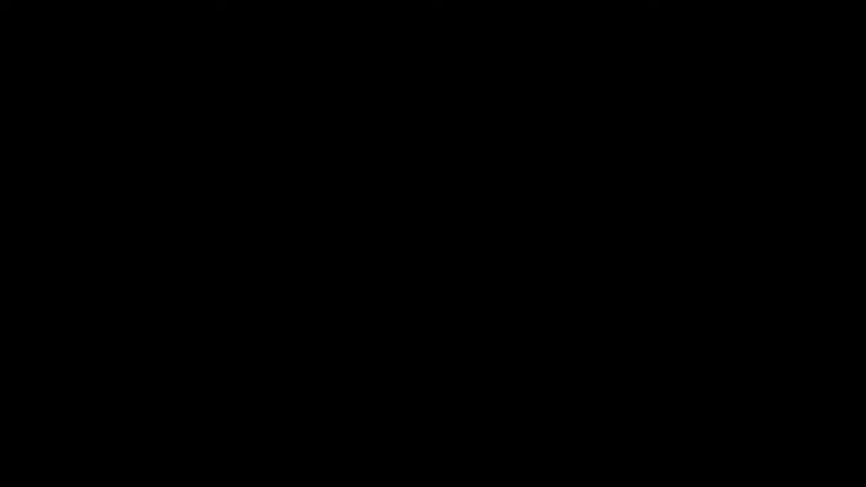